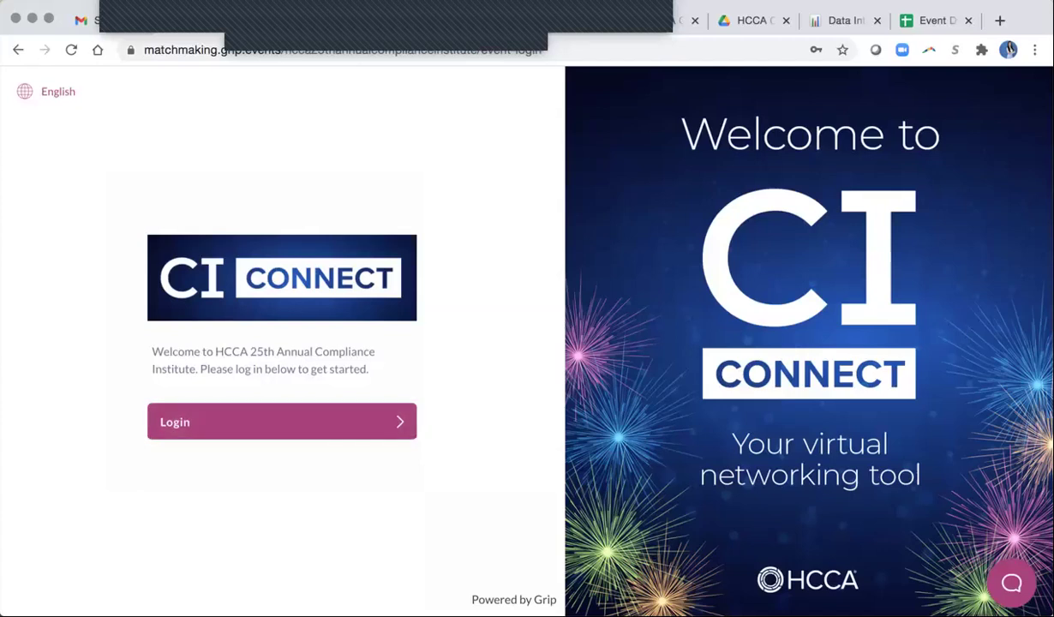
# Start the event login and submit the registered email address
pyautogui.click(282, 422)
pyautogui.click(240, 402)
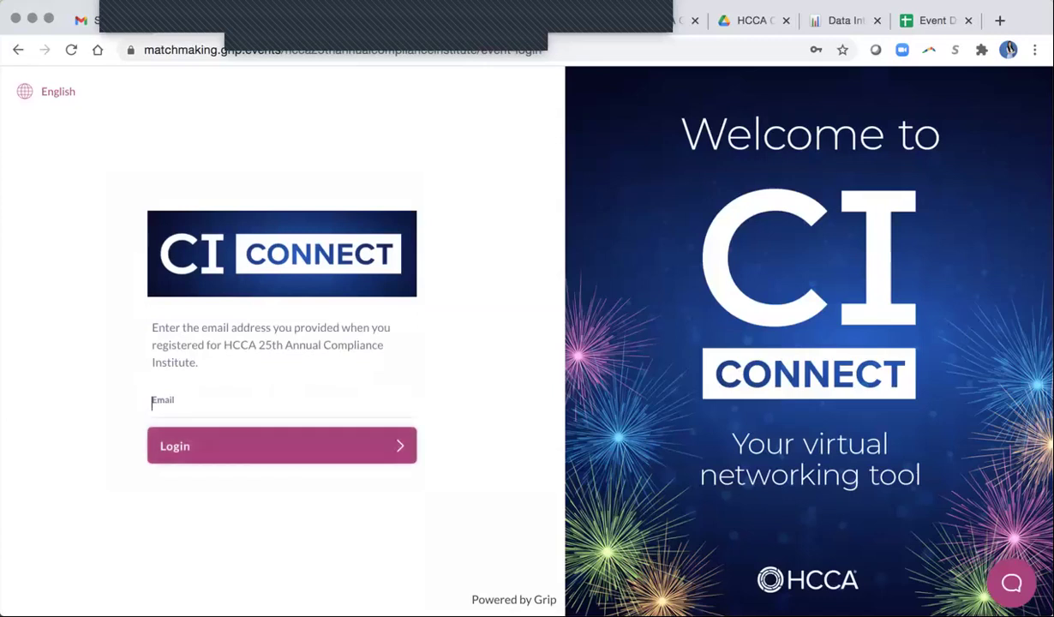
pyautogui.click(243, 471)
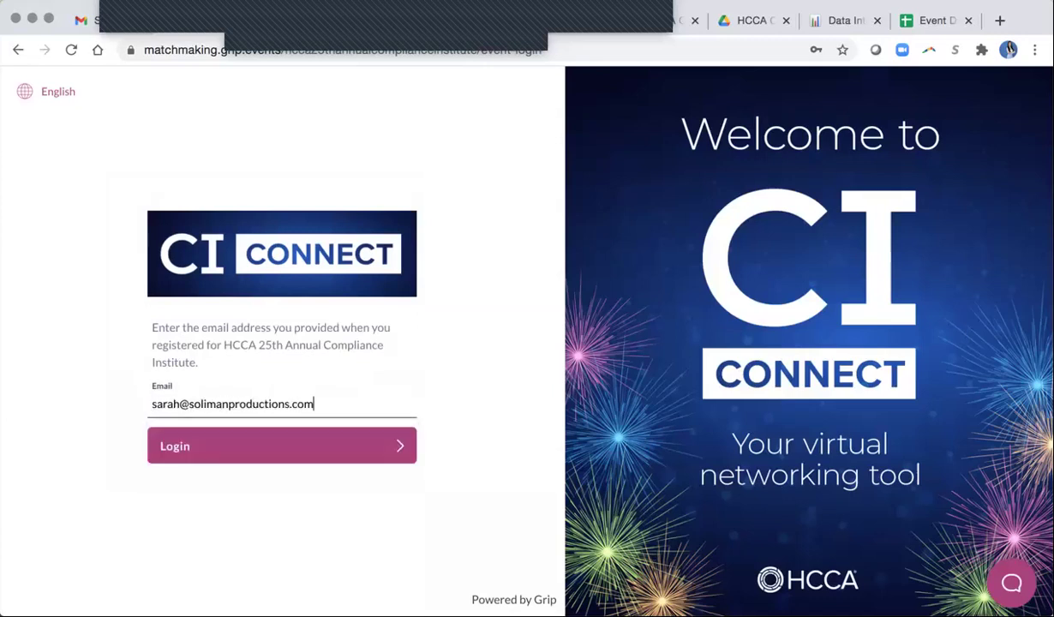
pyautogui.press('Return')
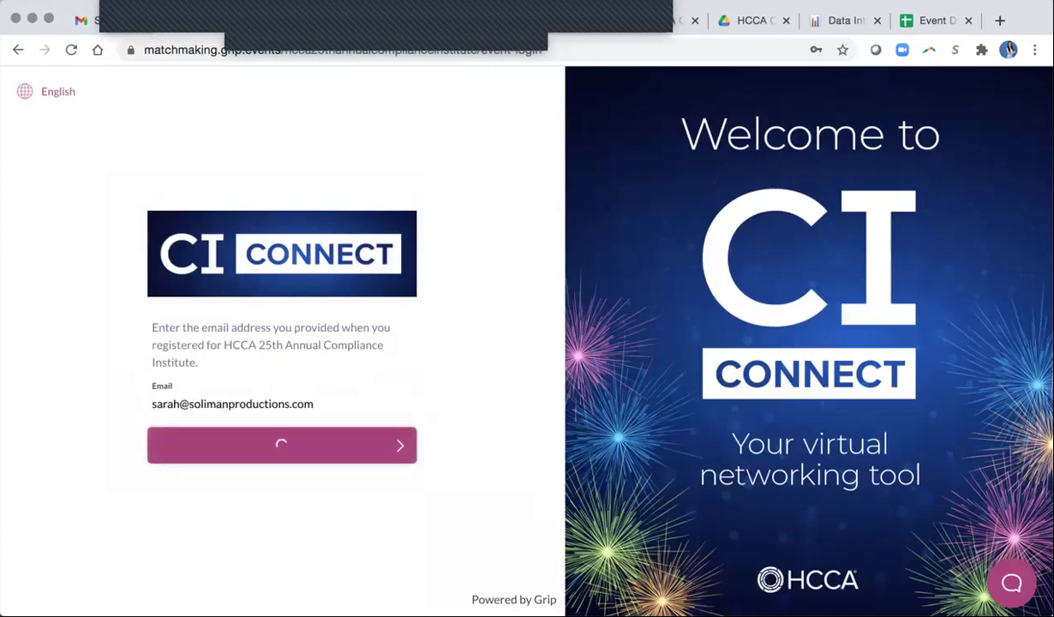
# Replace the prefilled entry with the account password and log in
pyautogui.click(282, 370)
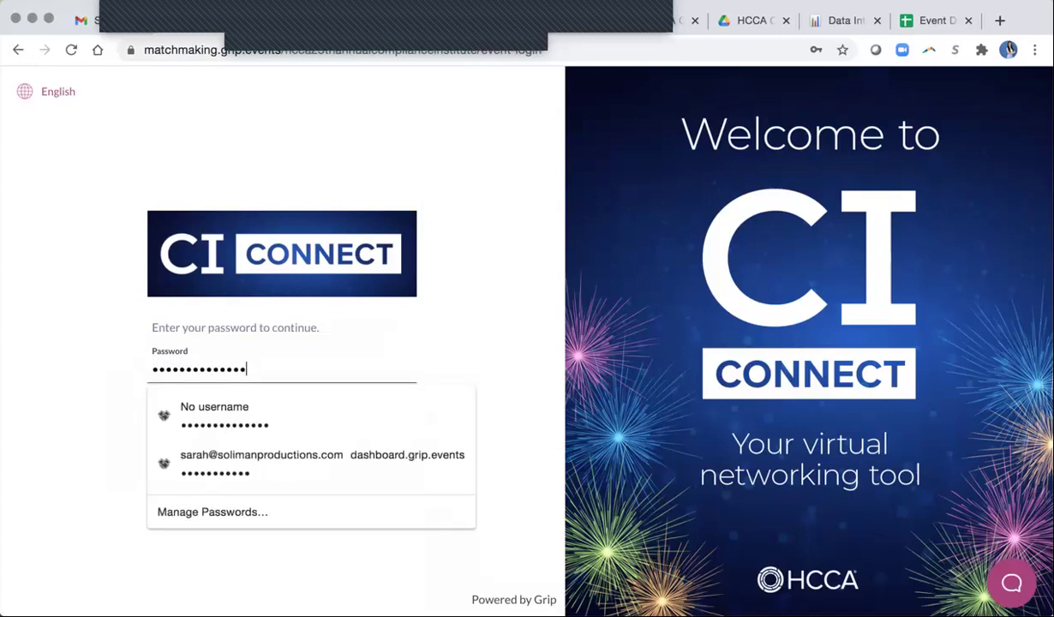
pyautogui.press('super+a')
pyautogui.write('•••••••')
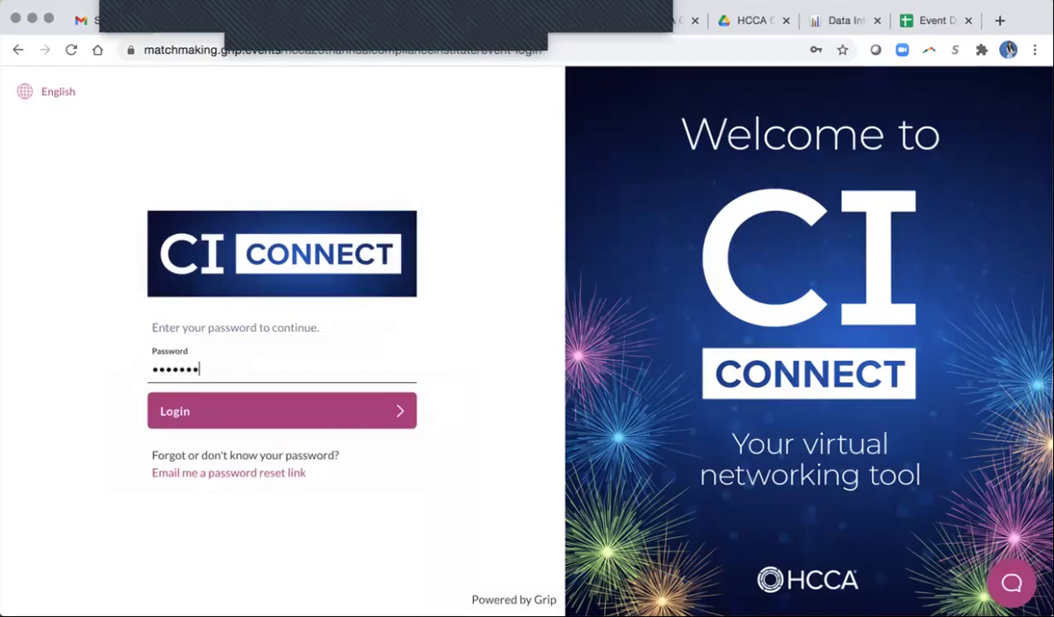
pyautogui.write('••••')
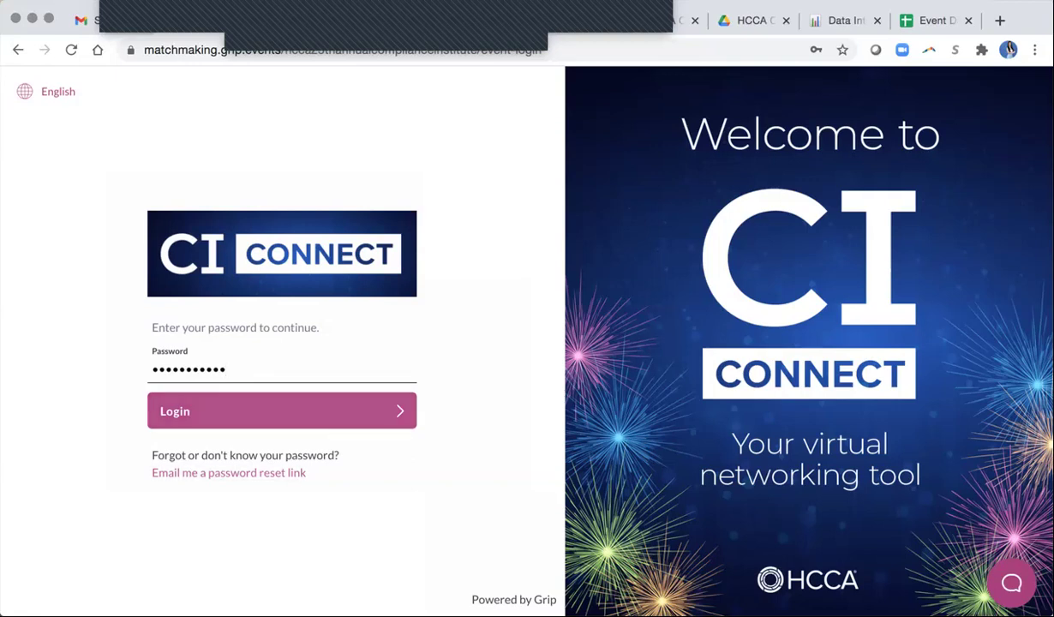
pyautogui.press('Return')
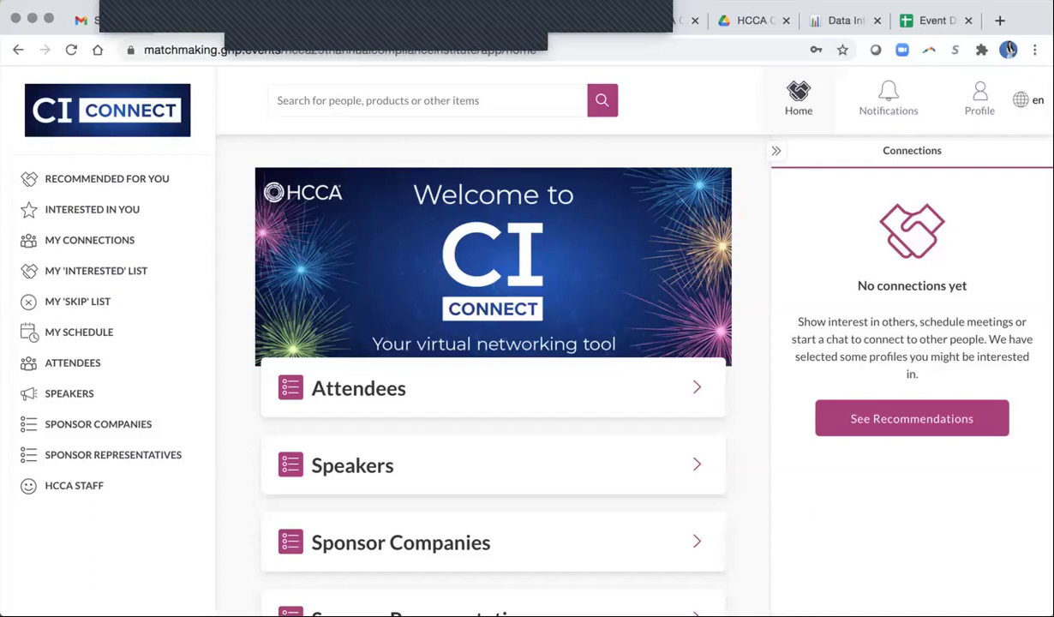
# Open the profile for editing and review its fields from the name down to the Summary
pyautogui.moveTo(798, 99)
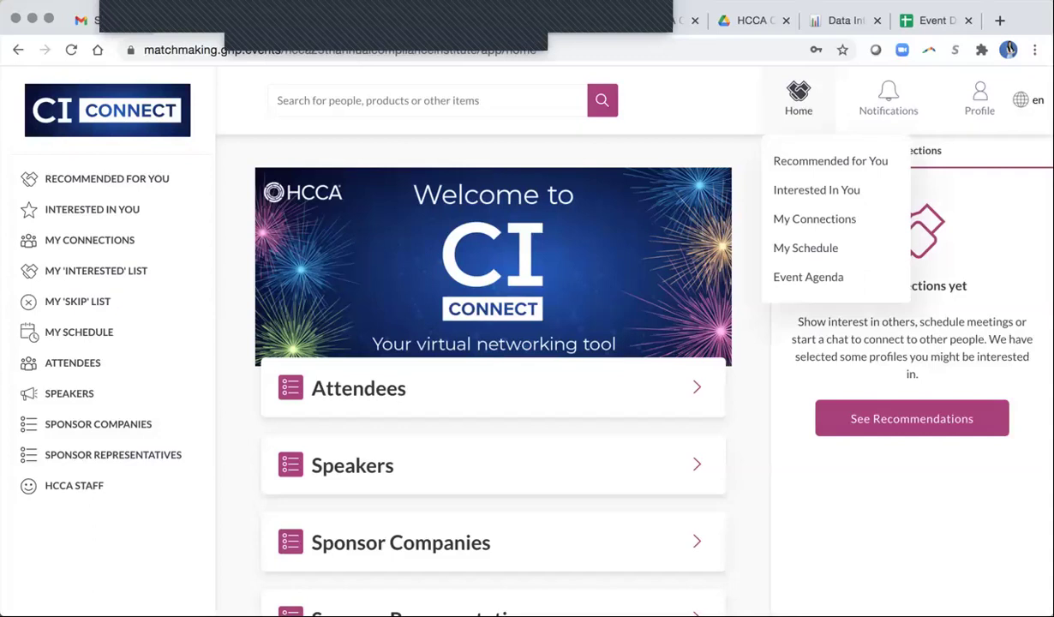
pyautogui.click(979, 98)
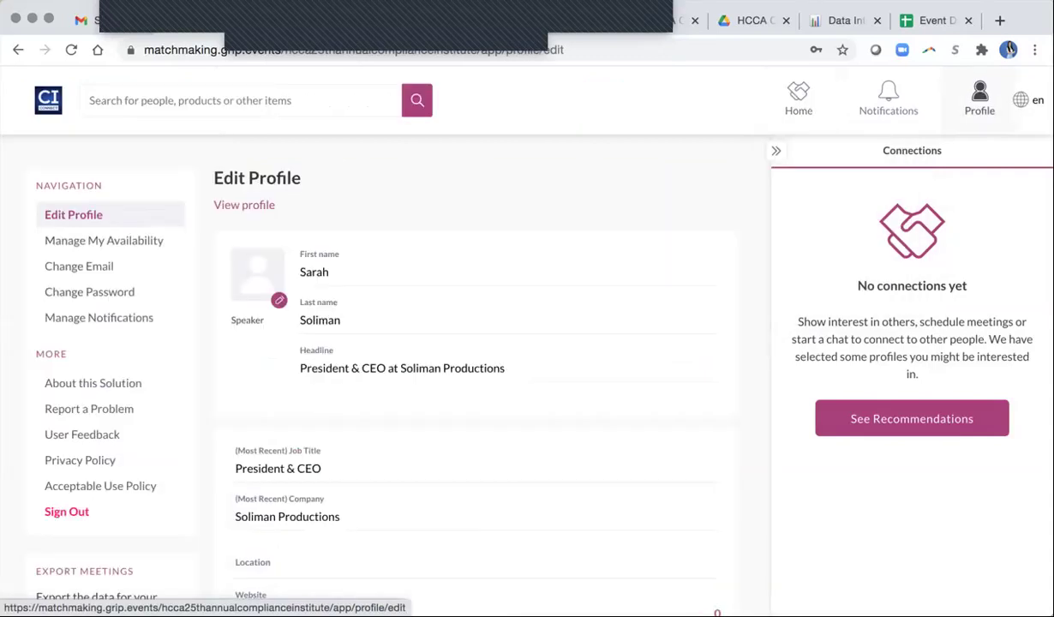
pyautogui.scroll(-2, 480, 378)
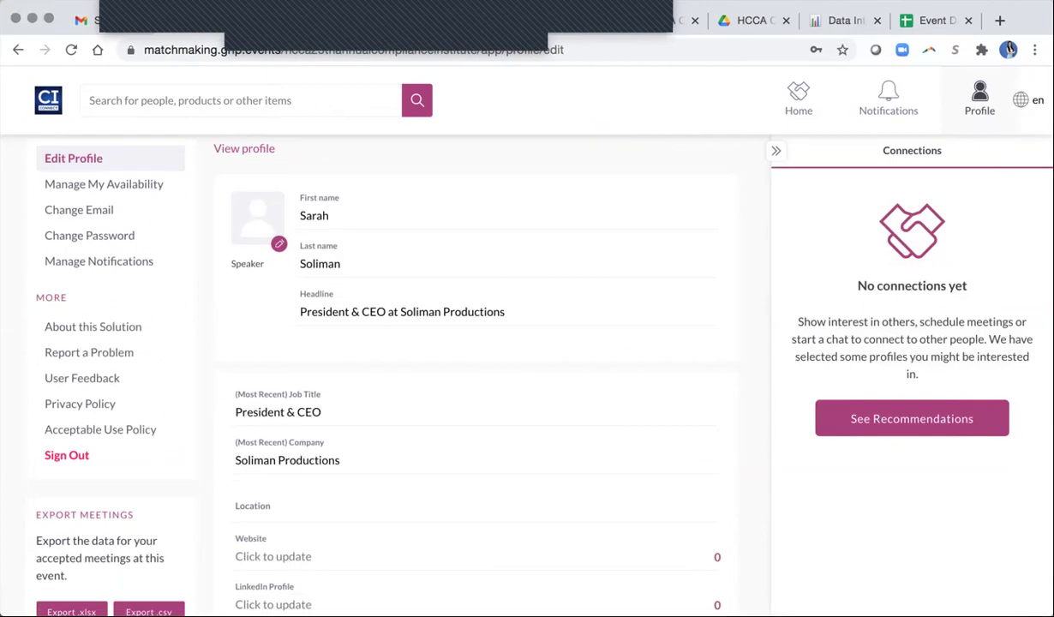
pyautogui.scroll(1, 480, 377)
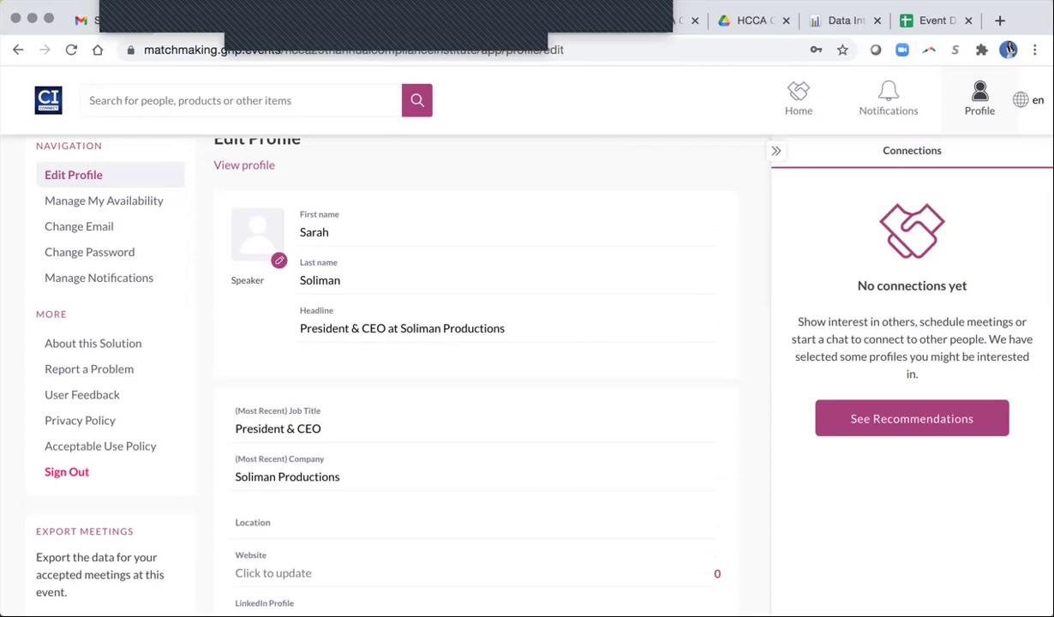
pyautogui.scroll(-1, 476, 378)
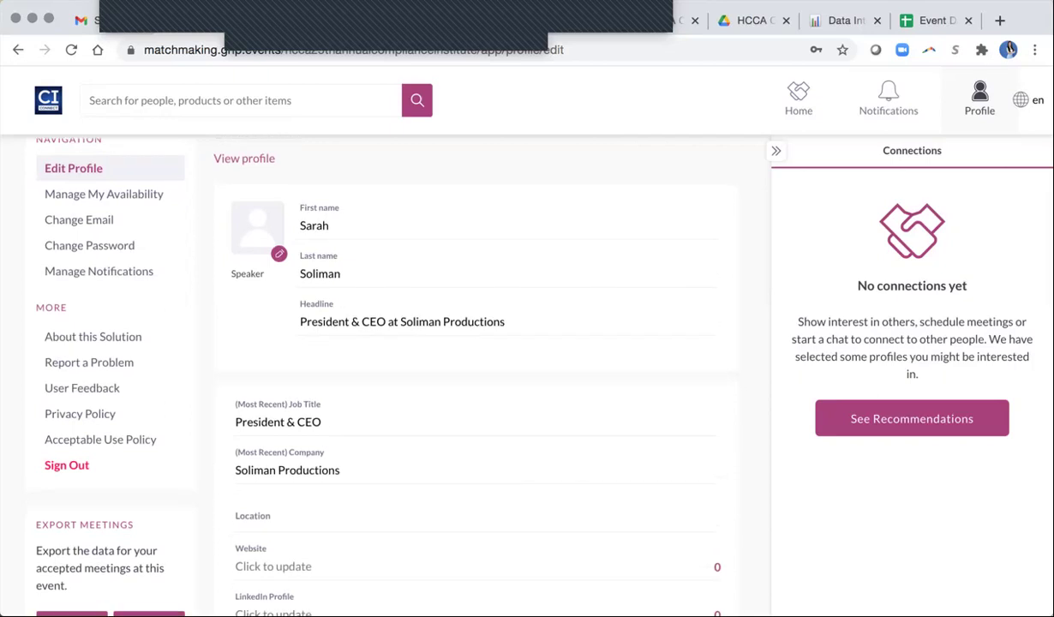
pyautogui.scroll(-3, 476, 377)
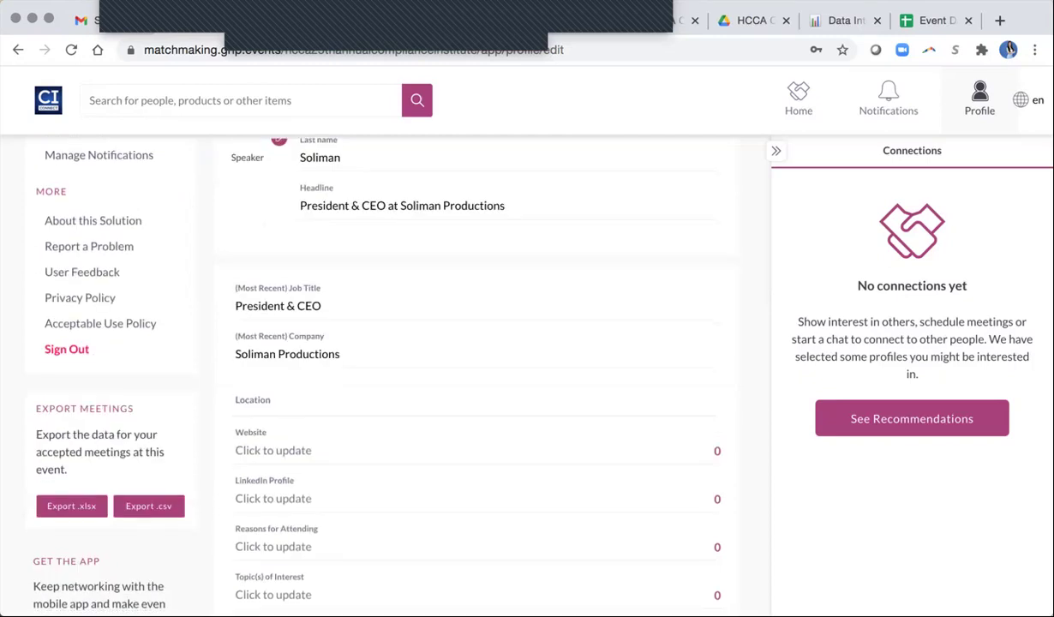
pyautogui.scroll(-3, 476, 377)
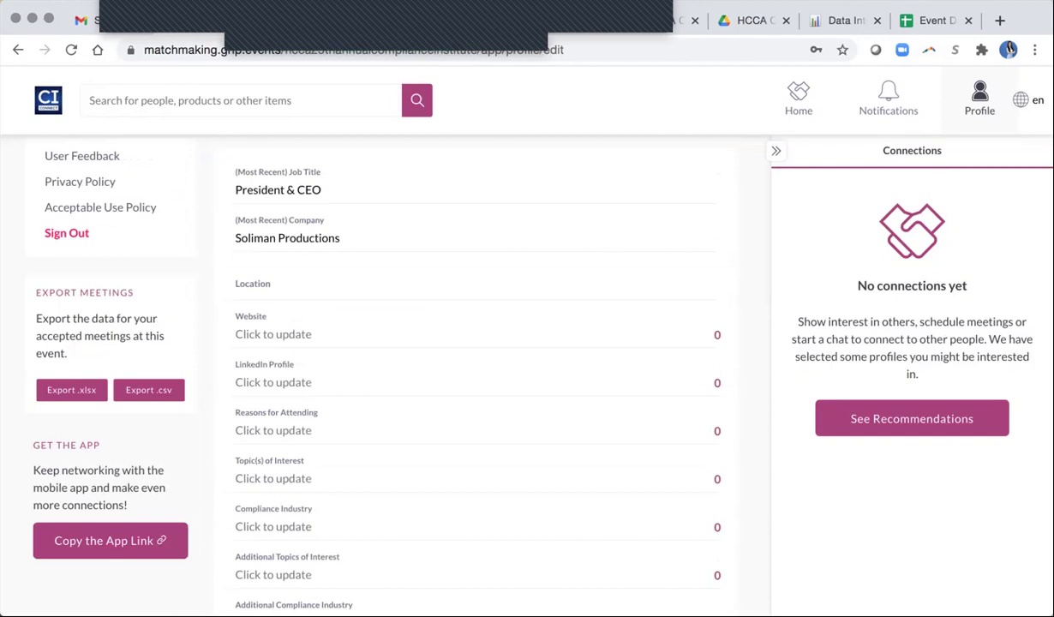
pyautogui.scroll(-4, 476, 377)
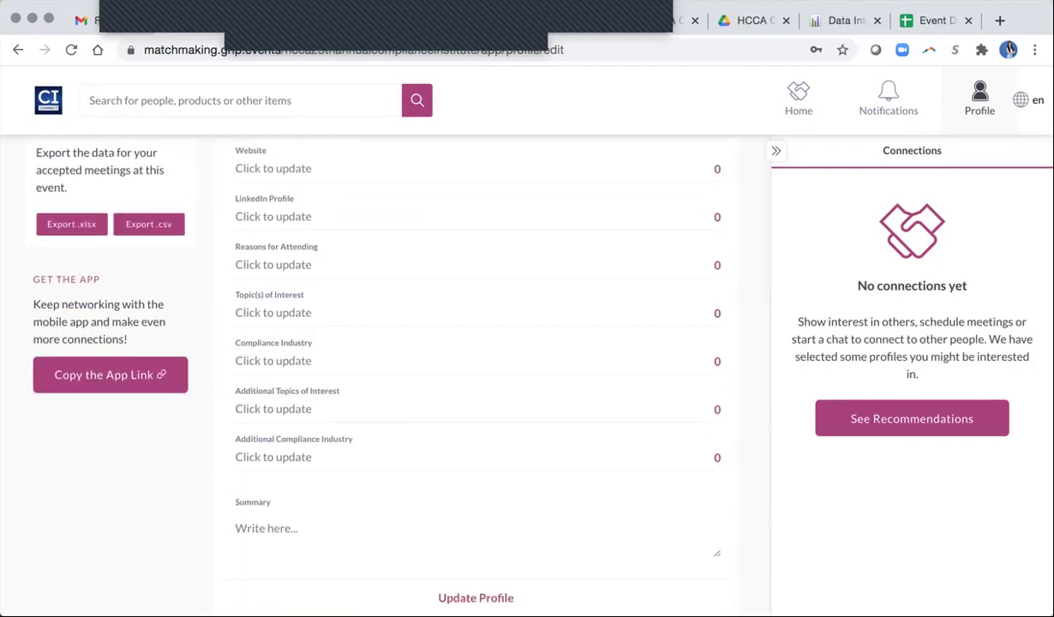
# Set the profile's Topic(s) of Interest to Research
pyautogui.click(351, 313)
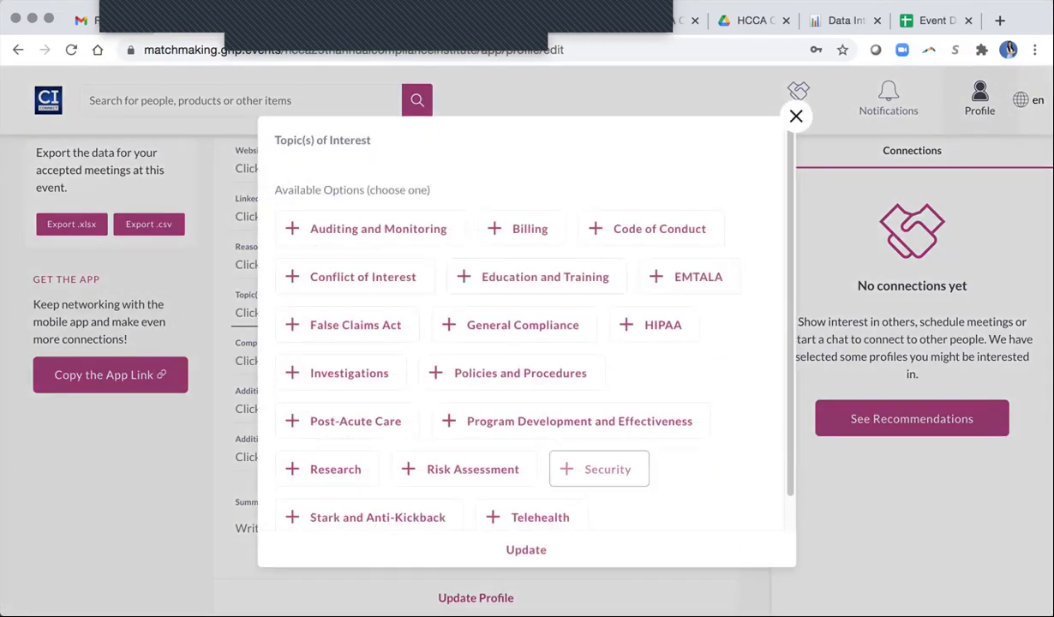
pyautogui.click(524, 229)
pyautogui.click(536, 324)
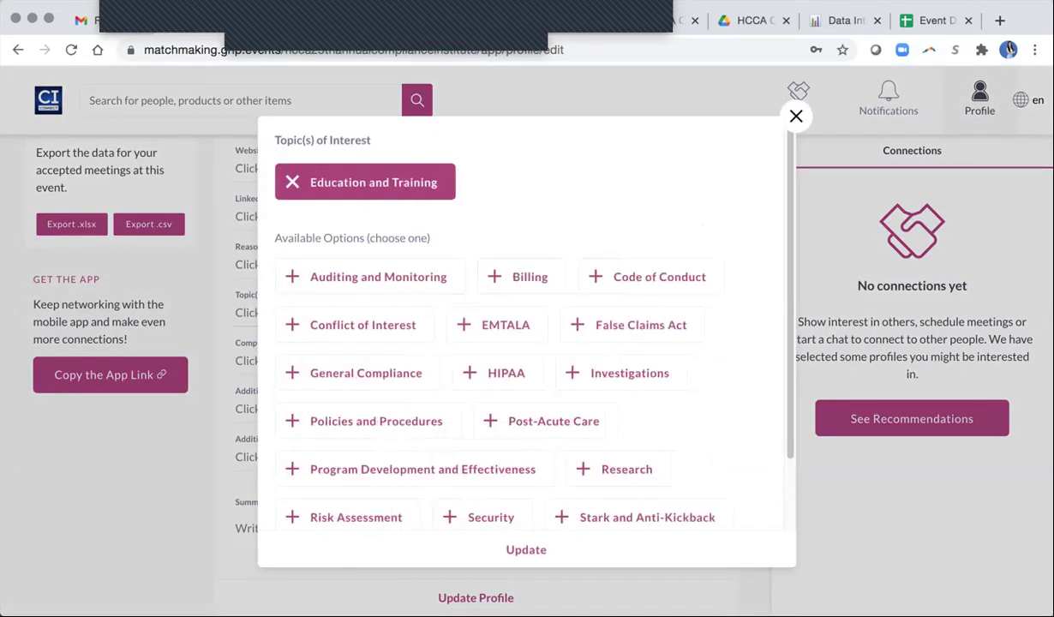
pyautogui.click(678, 327)
pyautogui.click(634, 372)
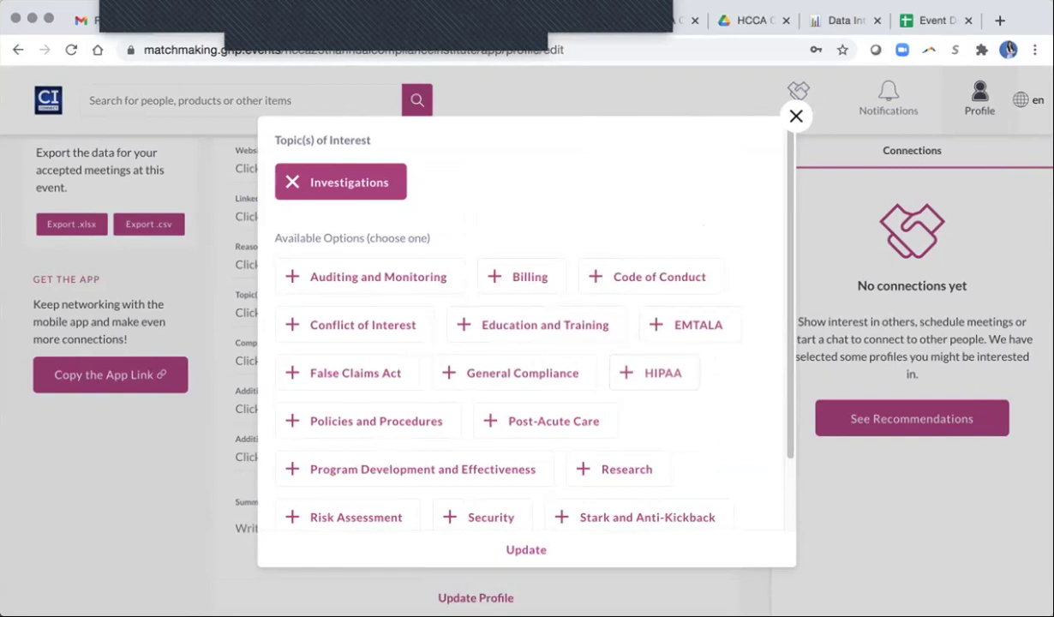
pyautogui.click(377, 421)
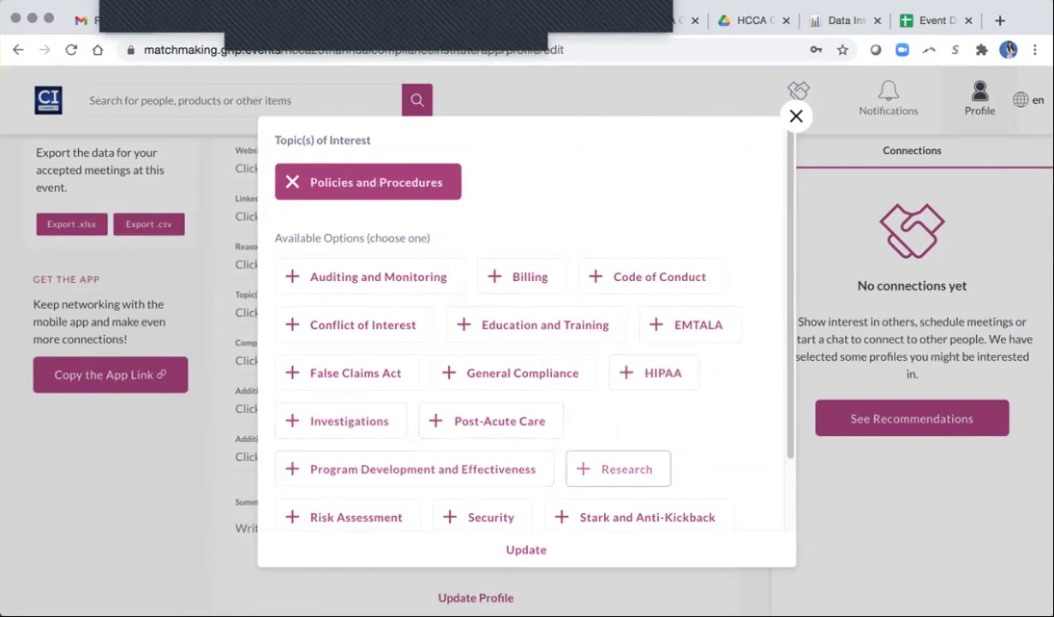
pyautogui.click(618, 469)
pyautogui.click(525, 550)
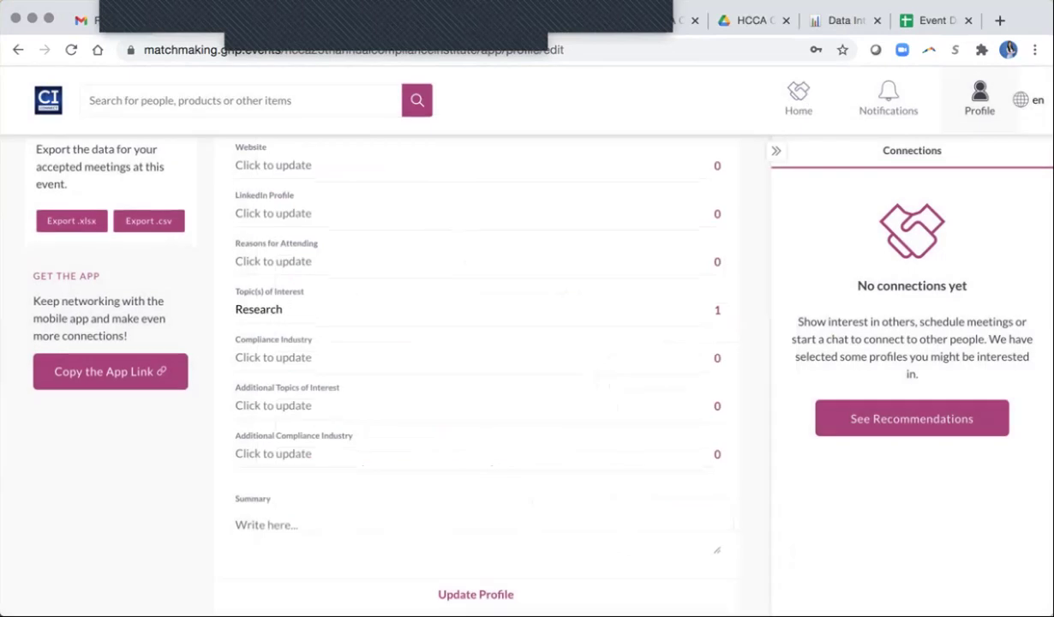
# Check the choices offered for topics of interest and compliance industry, including the additional fields, without changing any selection
pyautogui.scroll(1, 476, 369)
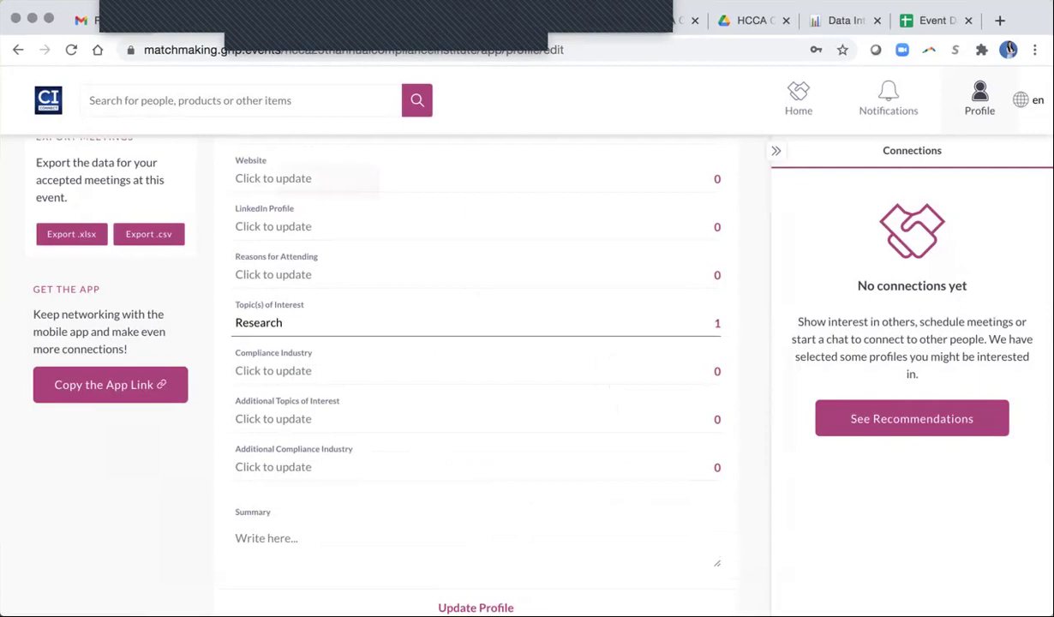
pyautogui.click(343, 323)
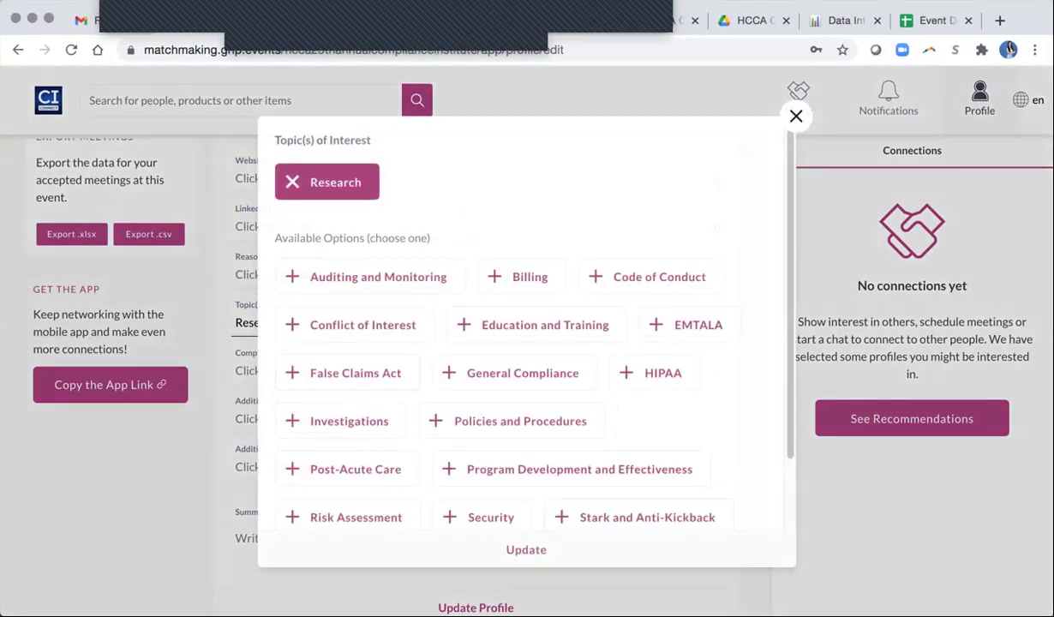
pyautogui.click(506, 541)
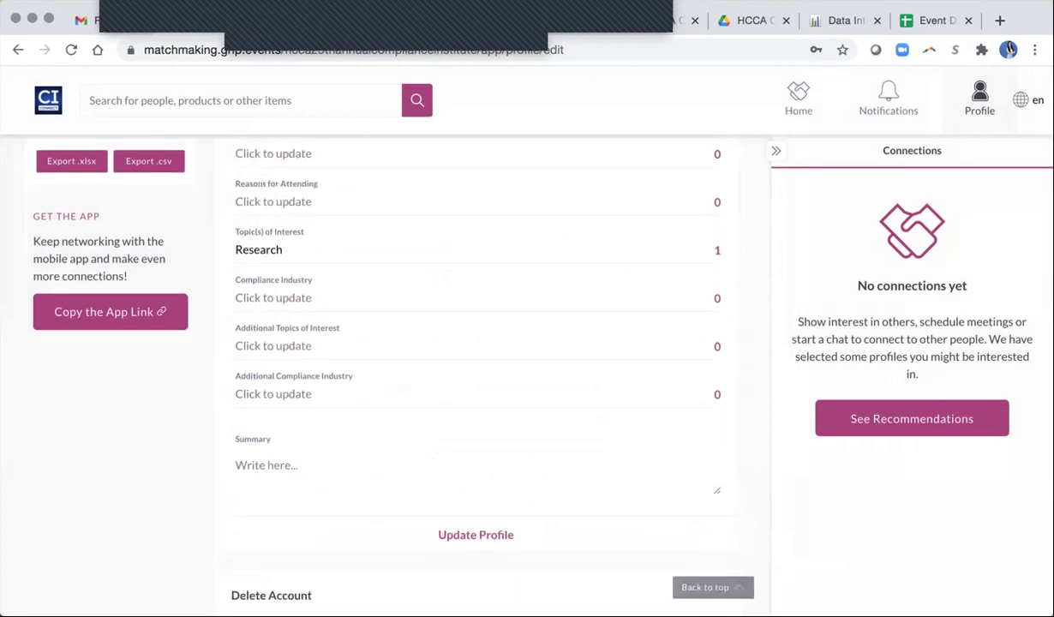
pyautogui.click(309, 297)
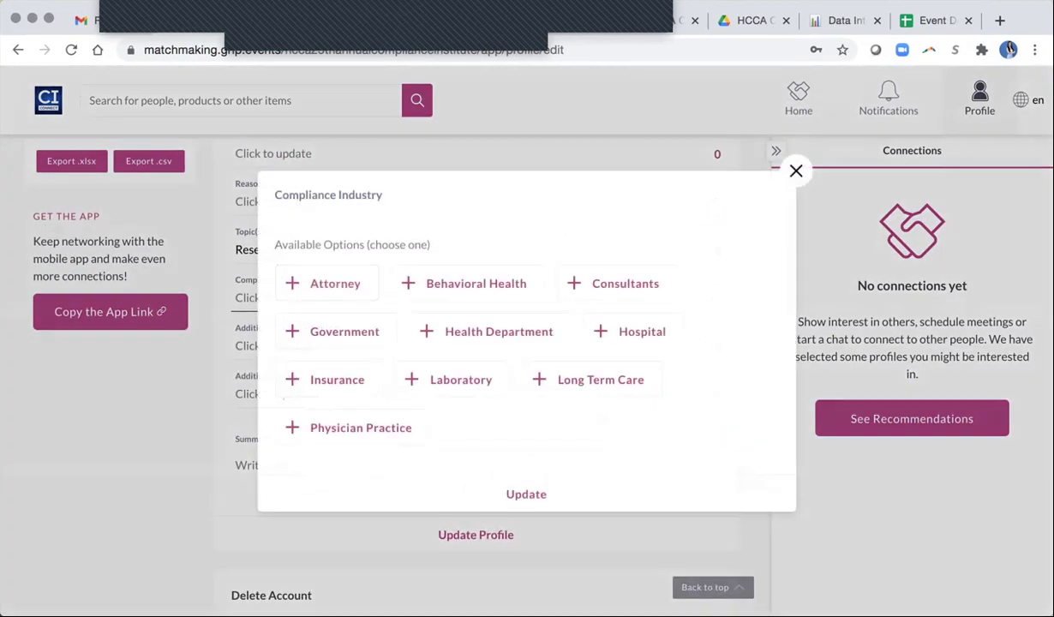
pyautogui.click(526, 493)
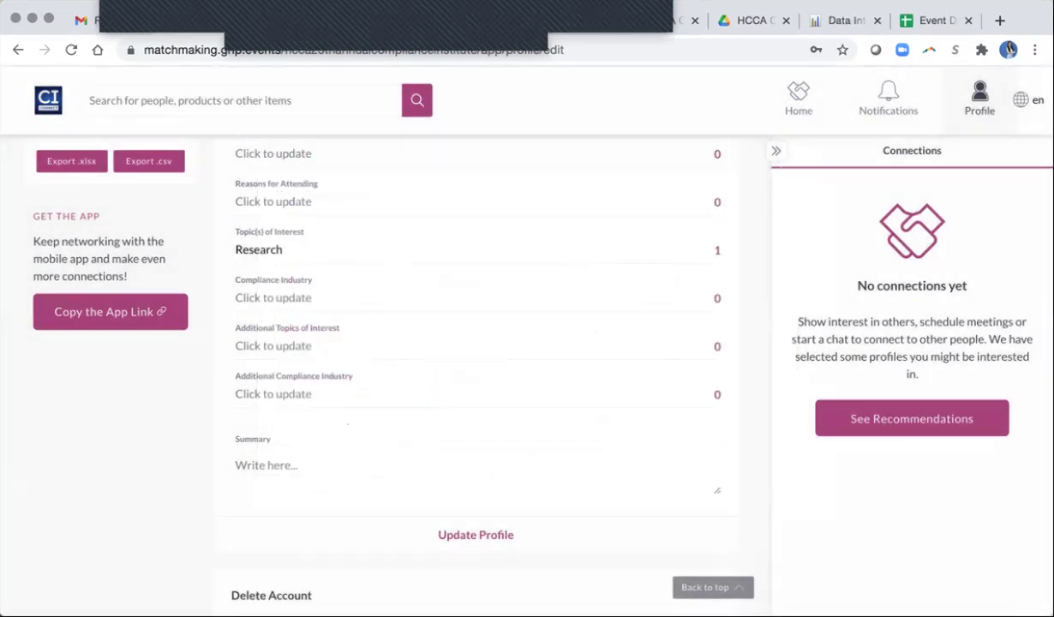
pyautogui.click(272, 393)
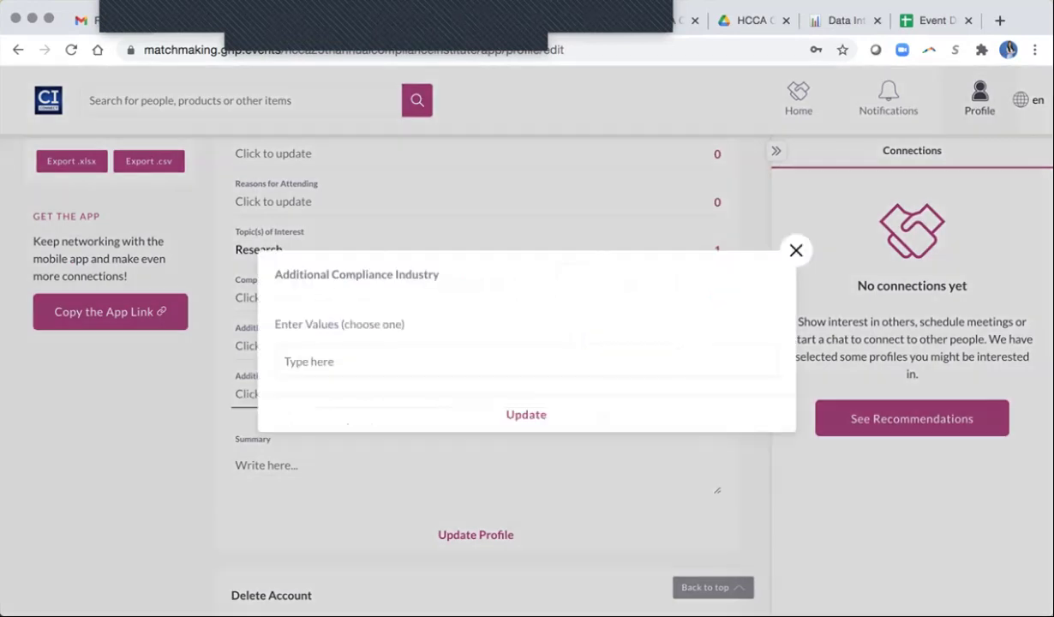
pyautogui.click(527, 414)
pyautogui.click(274, 345)
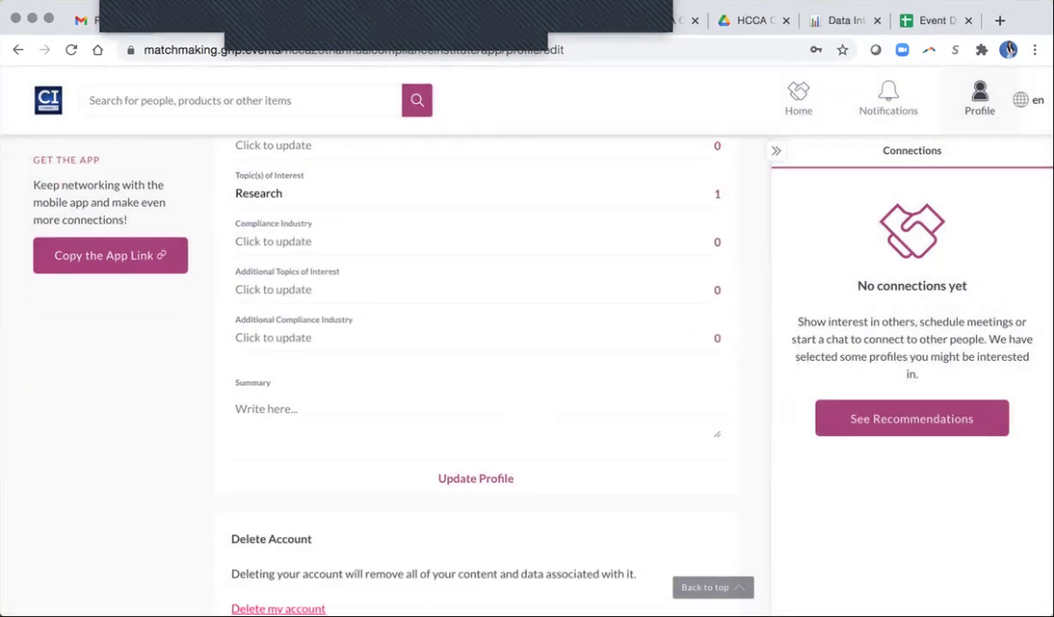
# Leave the Summary blank and save the profile changes
pyautogui.click(275, 411)
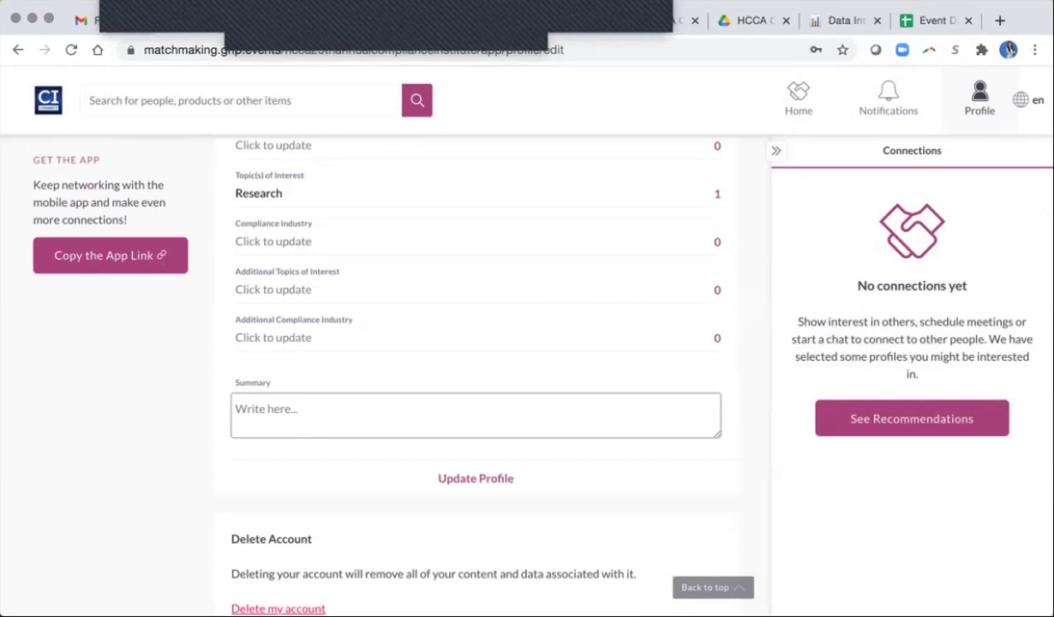
pyautogui.scroll(-1, 476, 377)
pyautogui.scroll(-1, 475, 377)
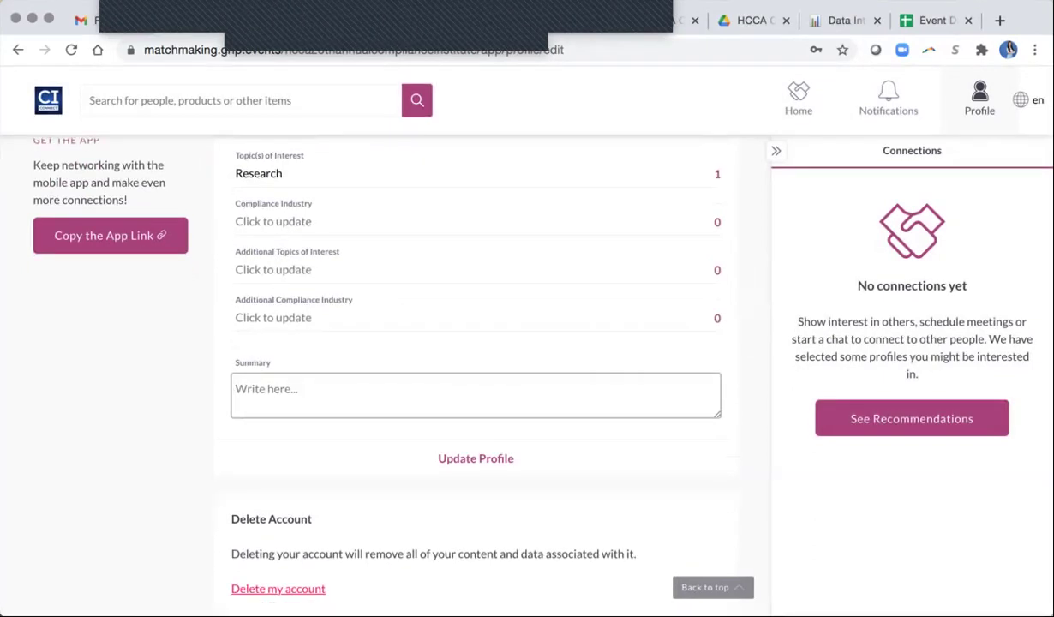
pyautogui.scroll(-2, 475, 360)
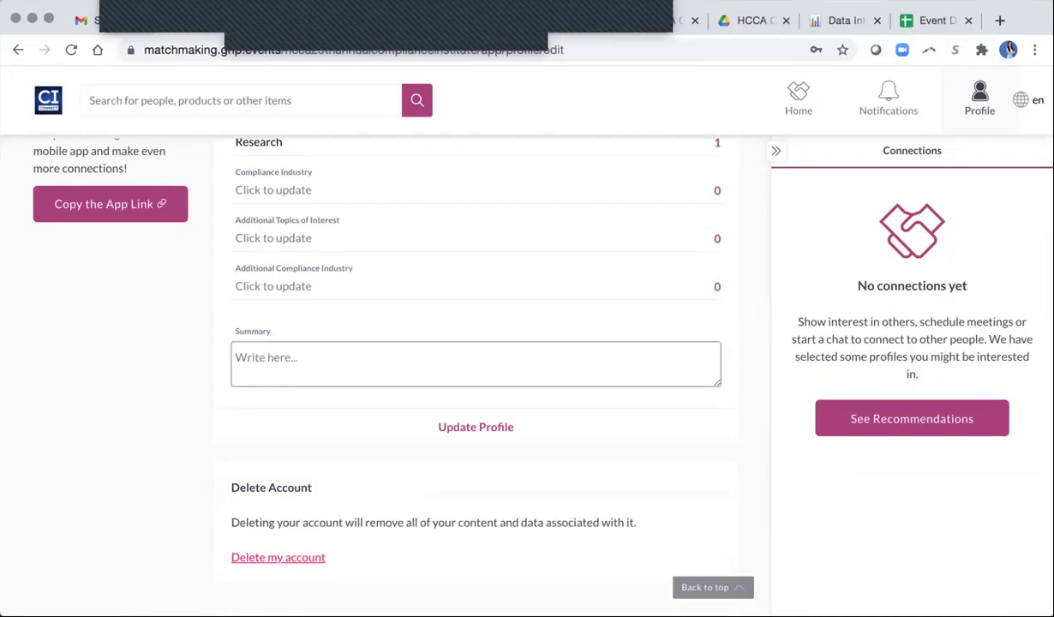
pyautogui.click(475, 427)
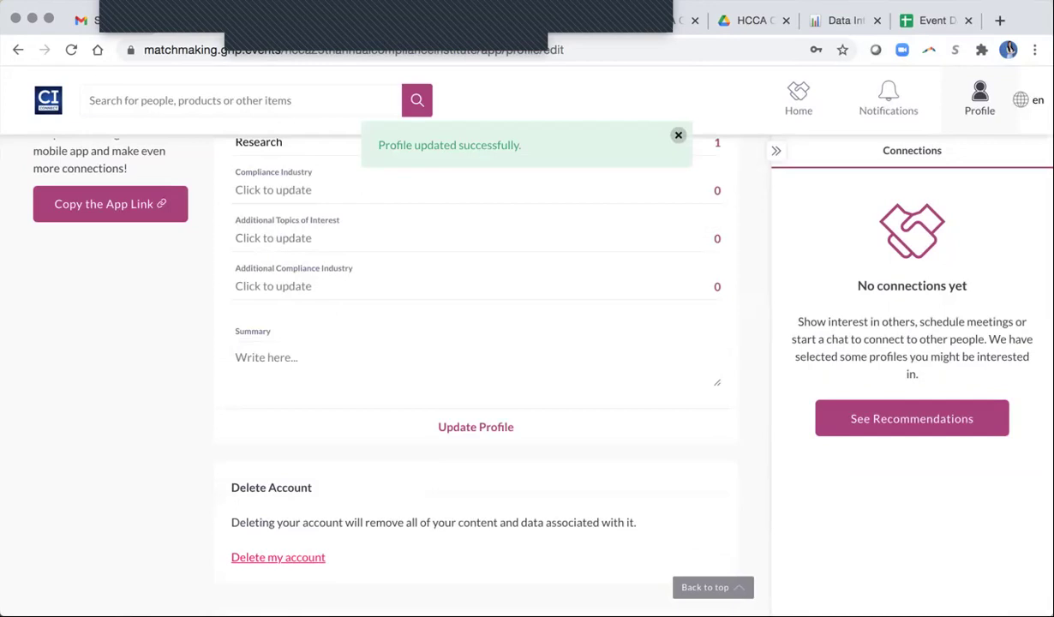
# Return to the event home page and browse the Attendees list
pyautogui.scroll(10, 475, 360)
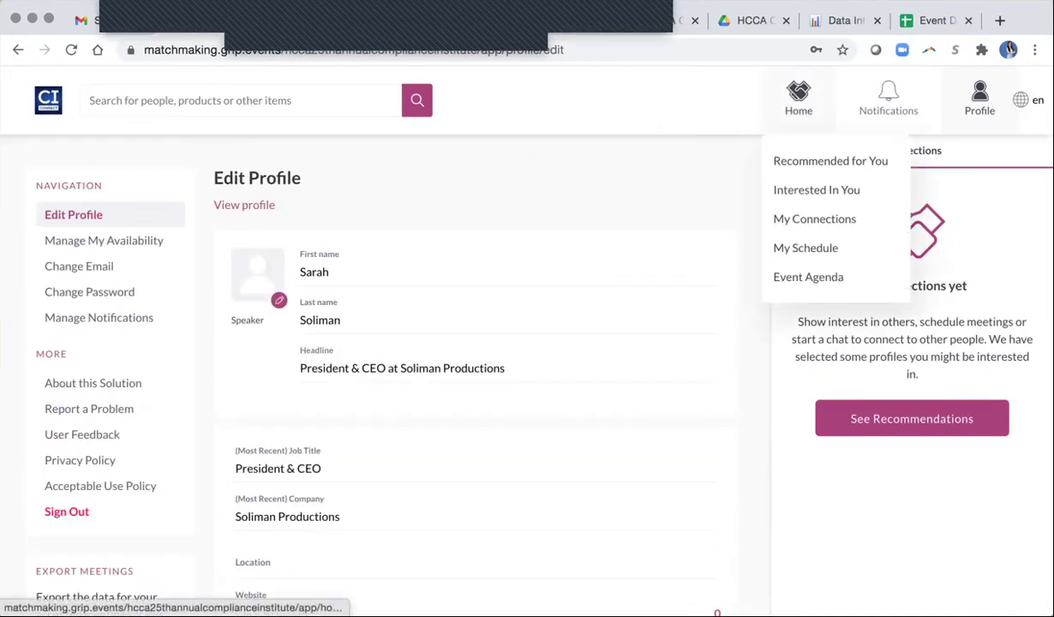
pyautogui.click(799, 96)
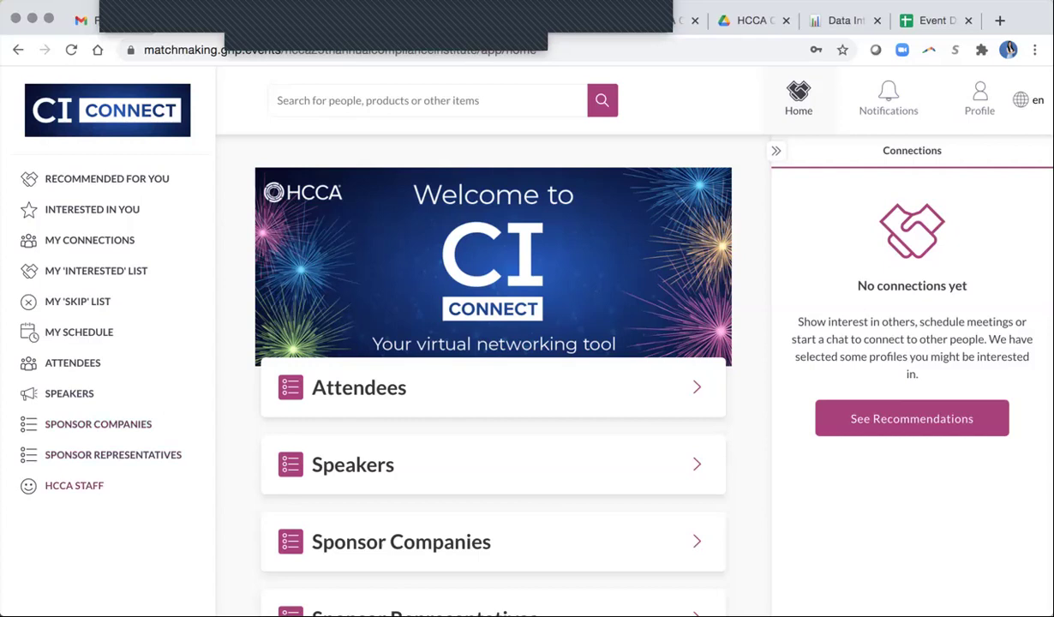
pyautogui.click(73, 363)
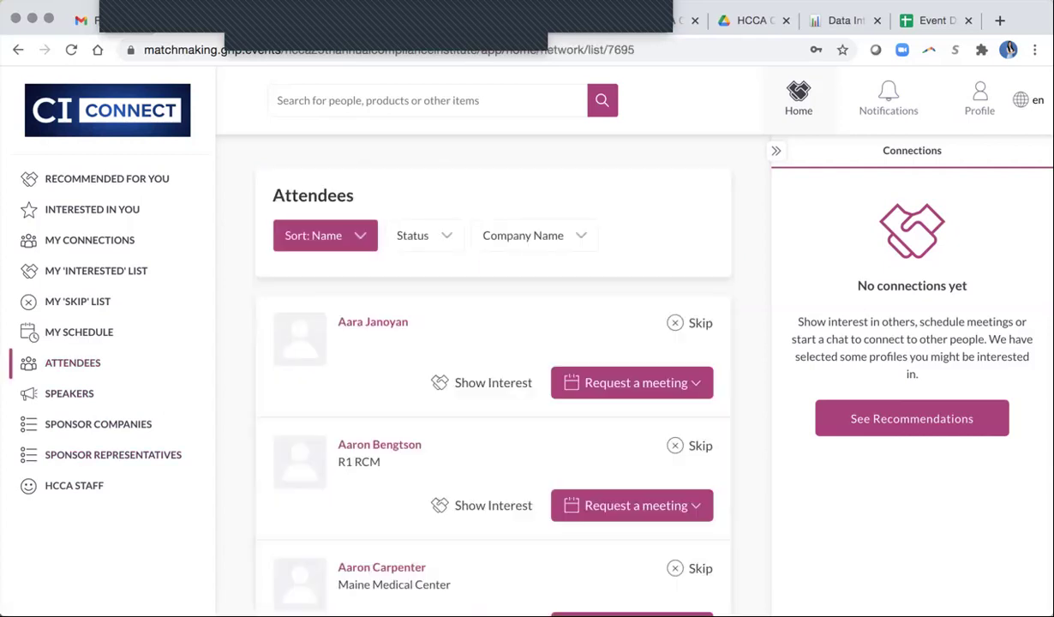
pyautogui.scroll(-6, 493, 369)
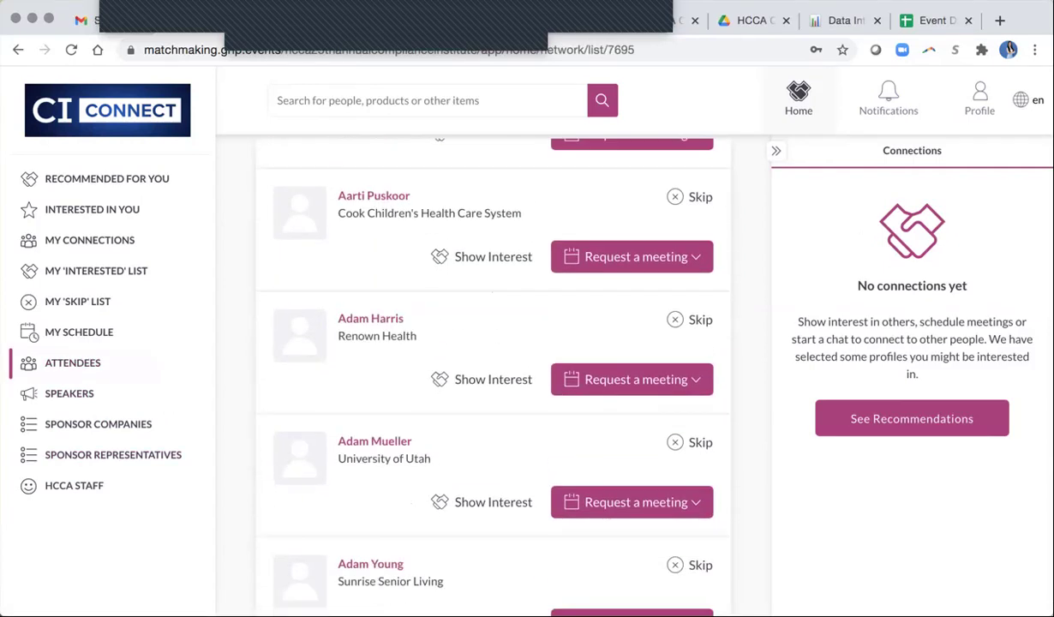
# Return to the start of the attendee list and check the people search field without entering anything
pyautogui.scroll(5, 492, 368)
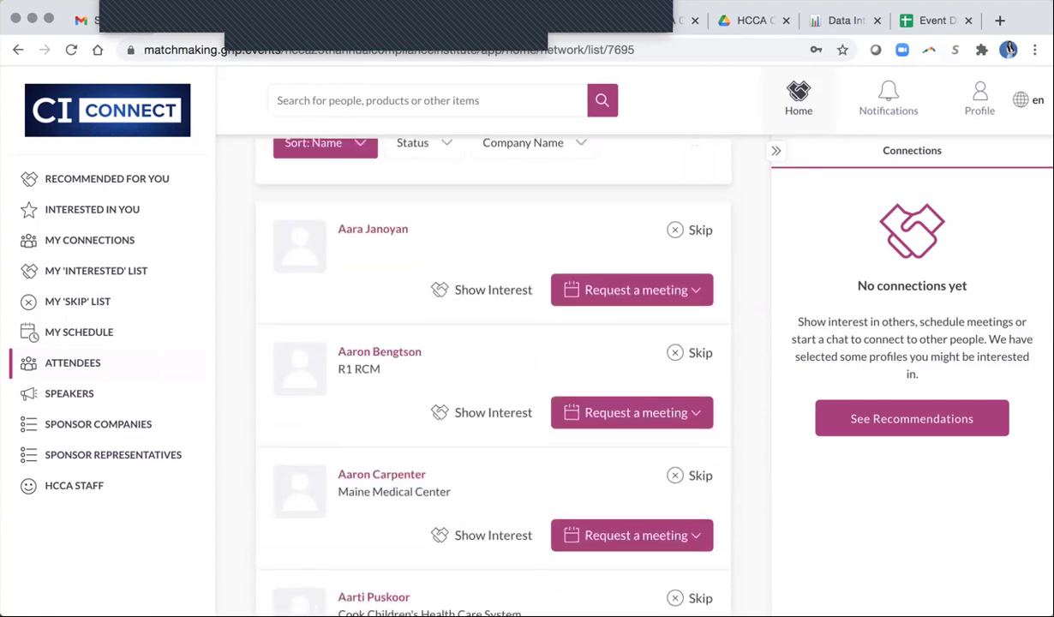
pyautogui.scroll(2, 493, 368)
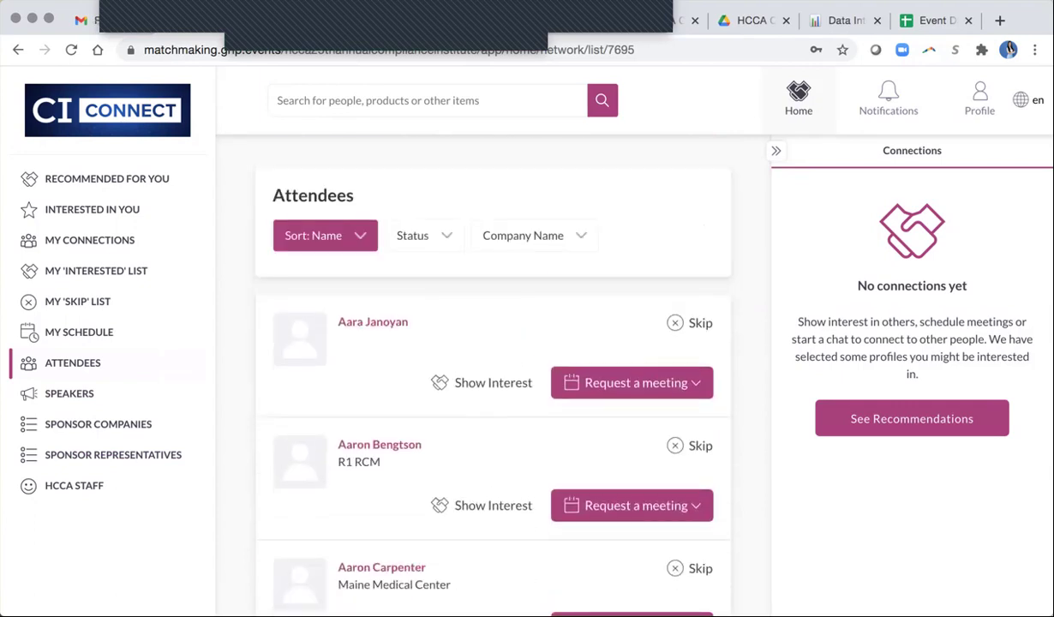
pyautogui.click(274, 100)
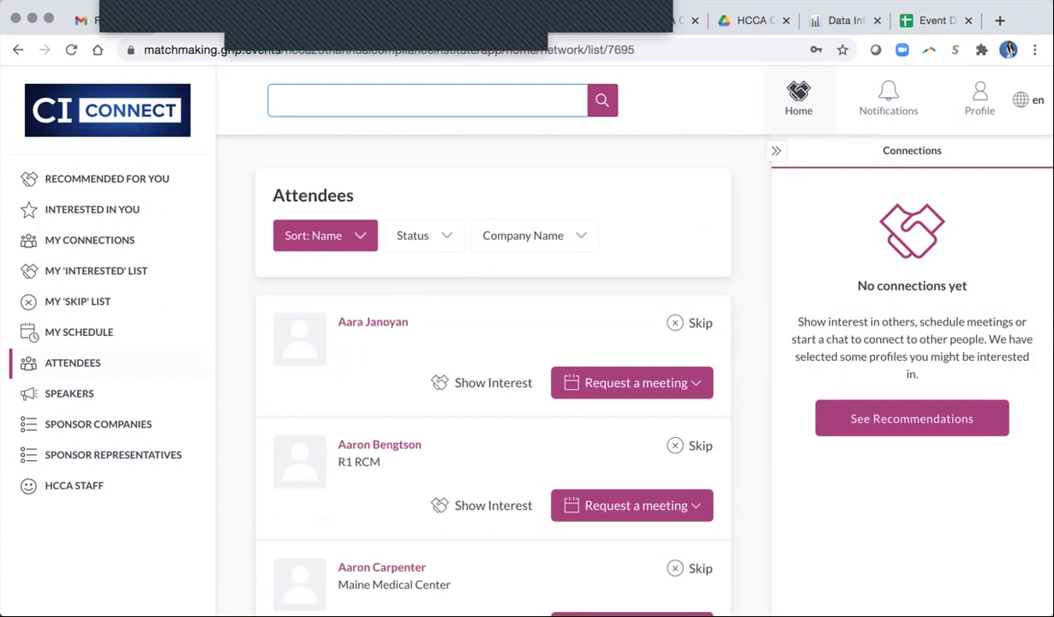
pyautogui.click(677, 104)
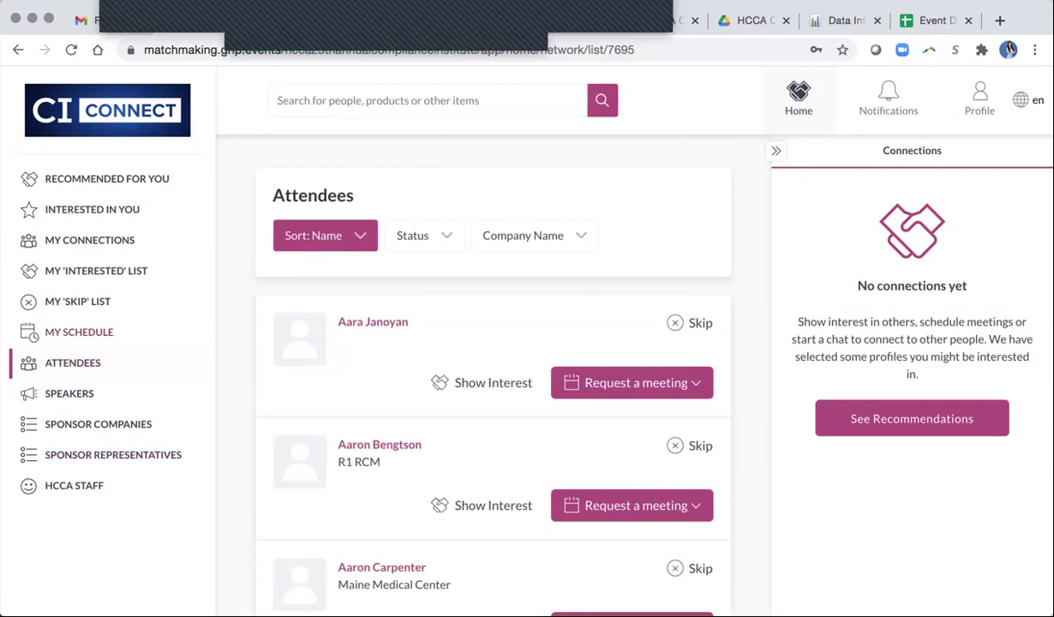
# Open the recommended people and skip the sponsor representative from Projects - Grip
pyautogui.click(107, 179)
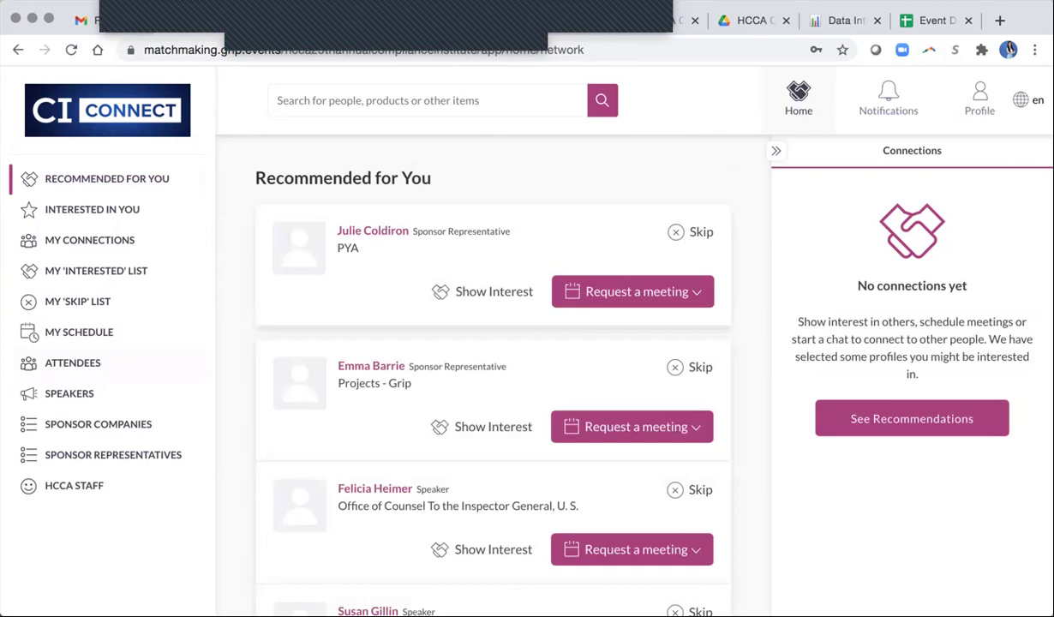
pyautogui.scroll(-1, 493, 386)
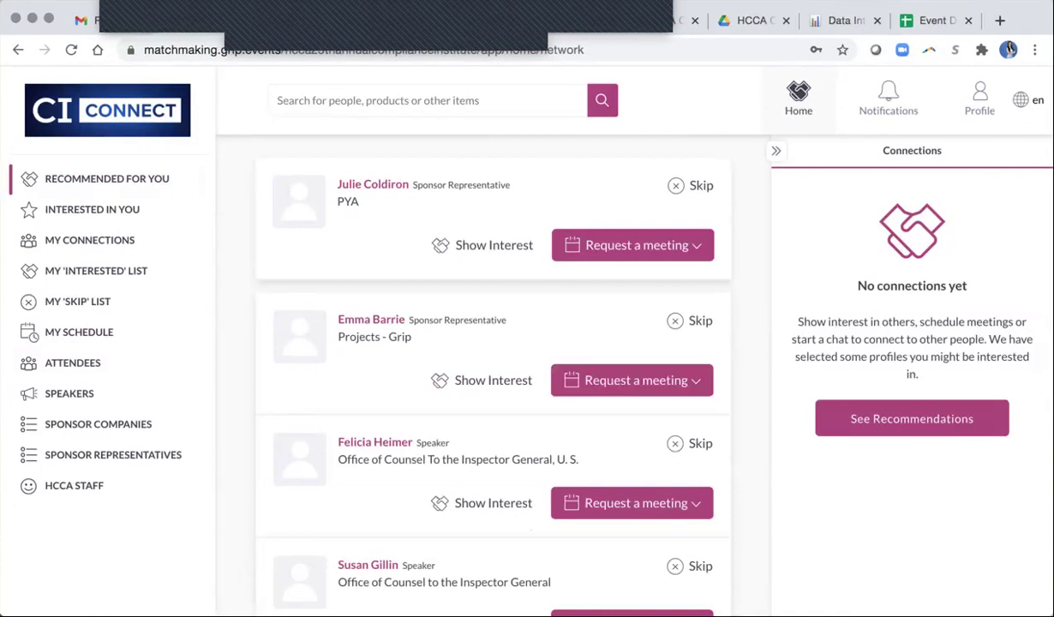
pyautogui.click(690, 321)
# Start a meeting request with the recommended speaker from Office of Counsel To the Inspector General, setting the date to Tuesday 04/20/2021
pyautogui.click(632, 380)
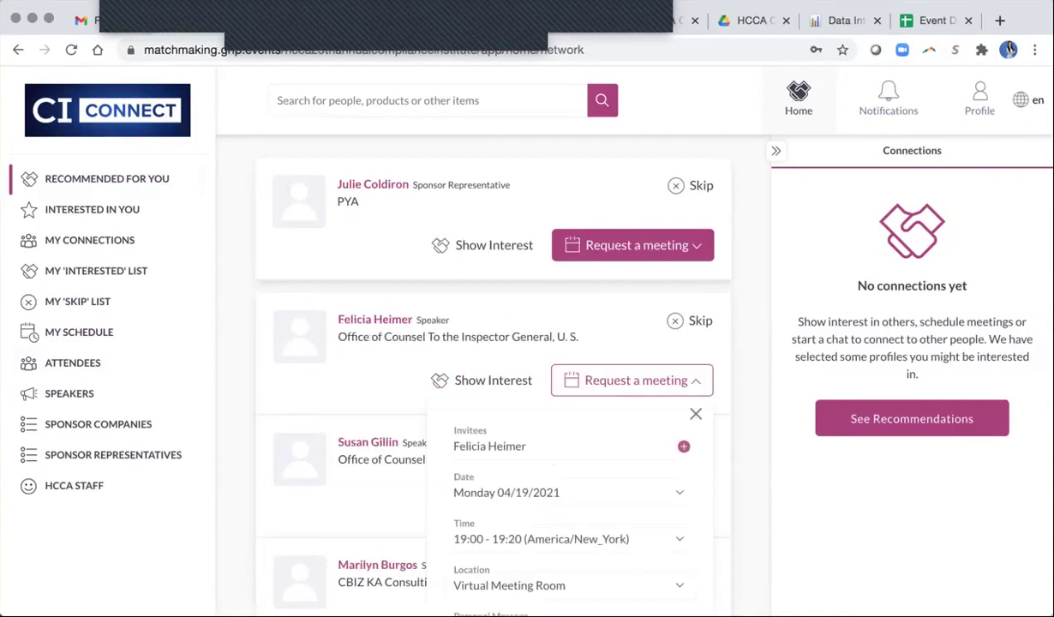
pyautogui.scroll(-1, 570, 433)
pyautogui.scroll(-1, 569, 433)
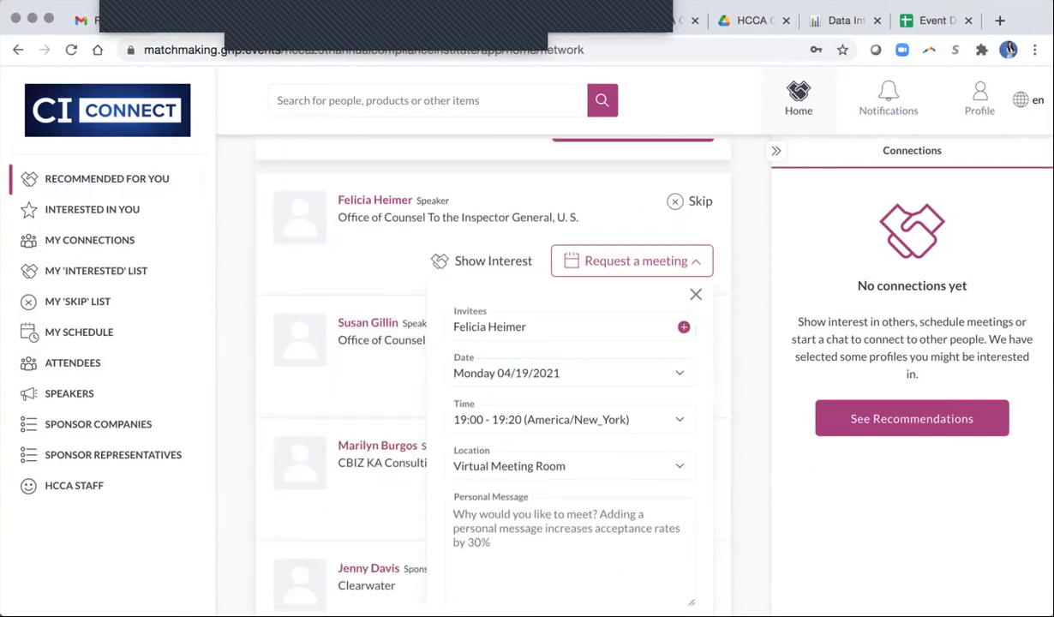
pyautogui.scroll(-1, 570, 433)
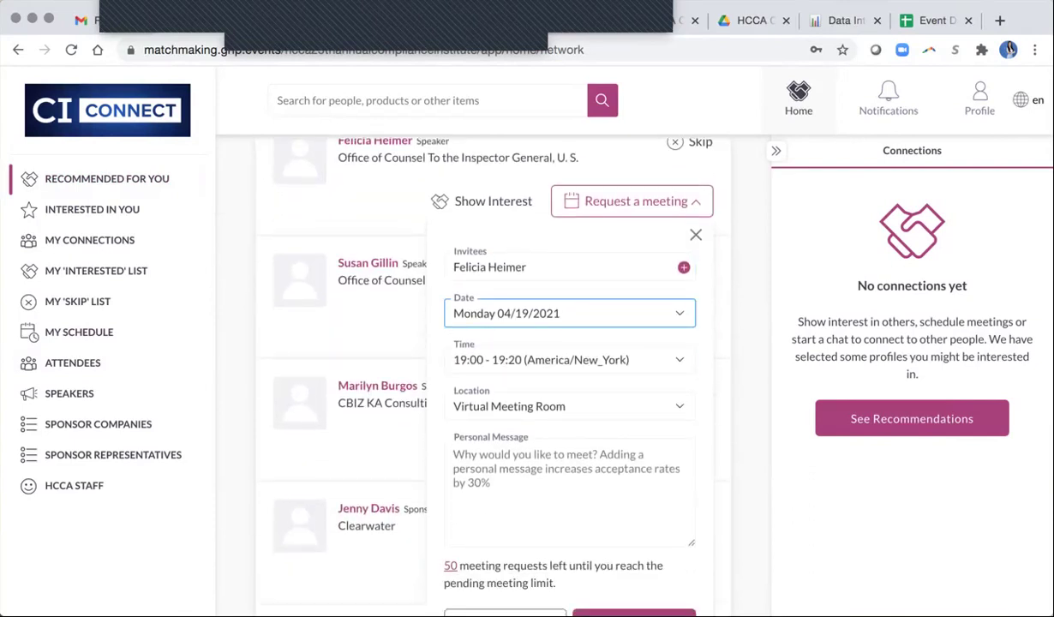
pyautogui.click(570, 313)
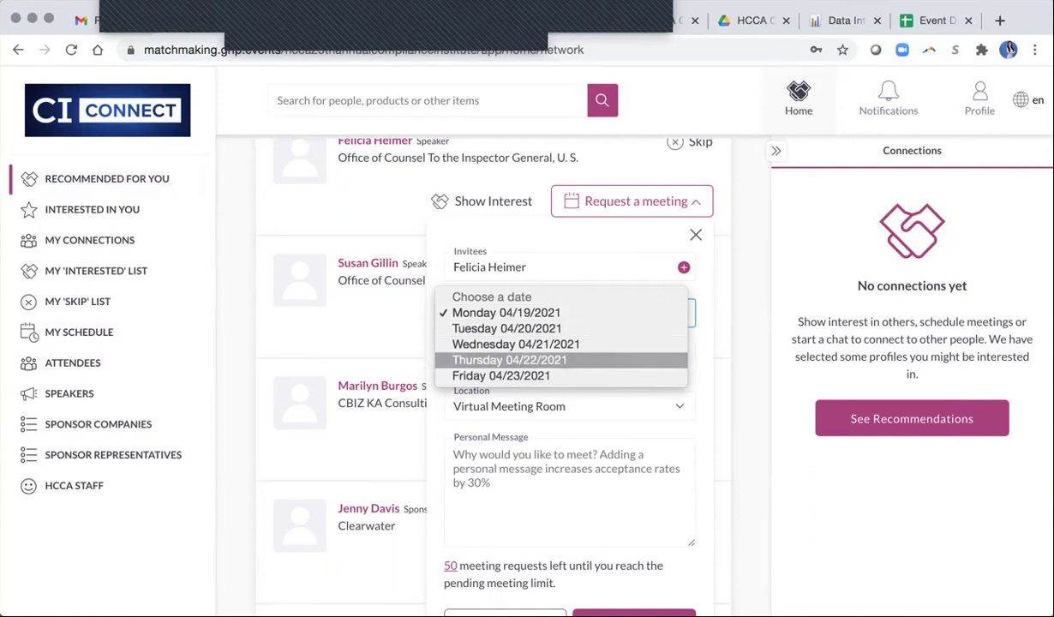
pyautogui.click(507, 329)
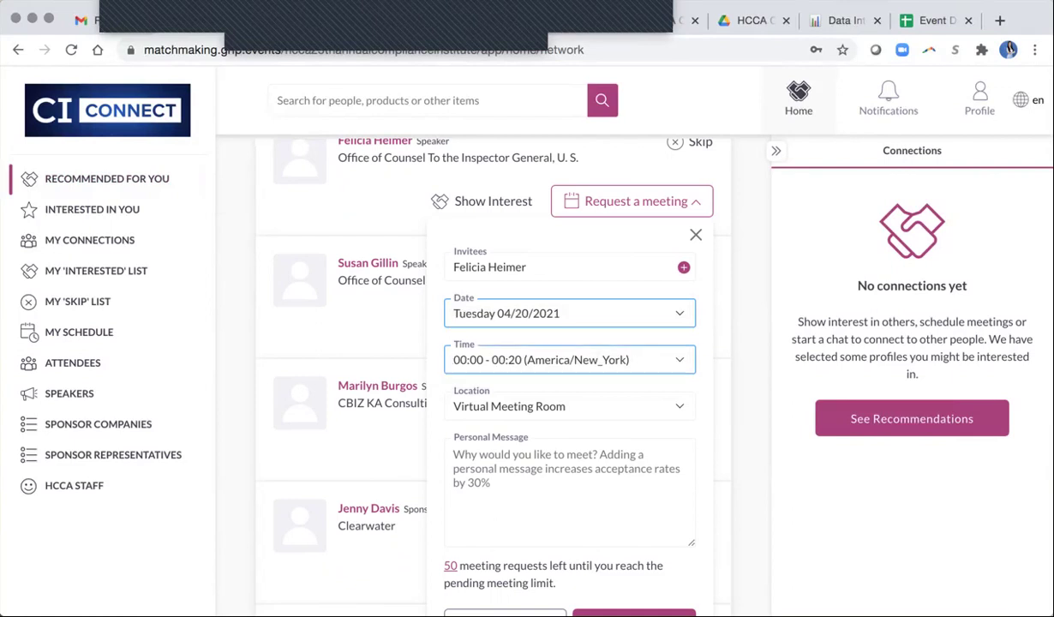
# Set the meeting time to 09:00 - 09:20 (America/New_York)
pyautogui.click(570, 360)
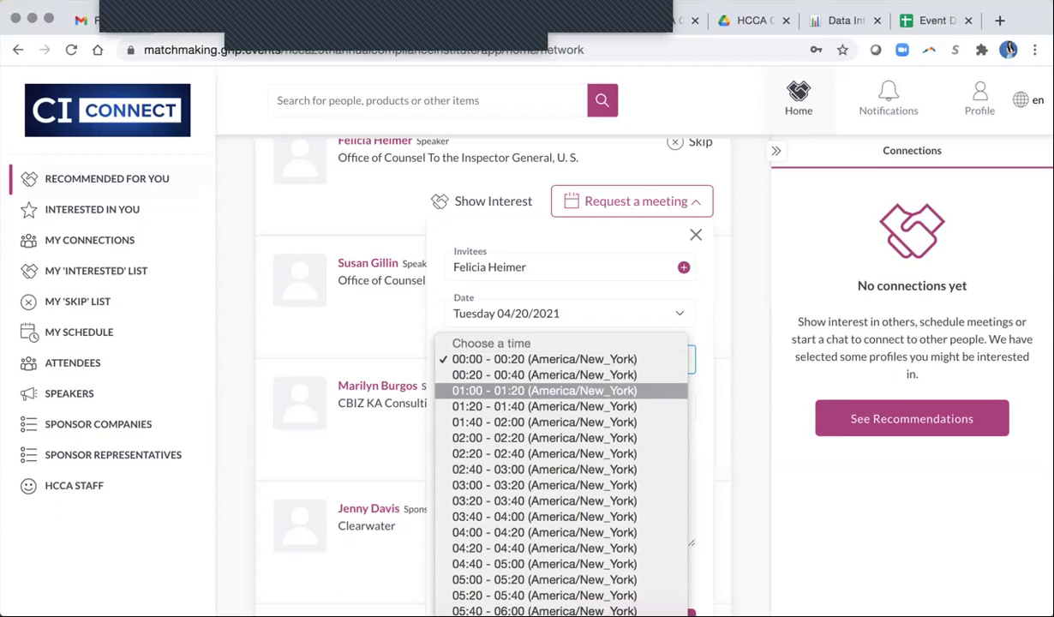
pyautogui.scroll(-5, 562, 425)
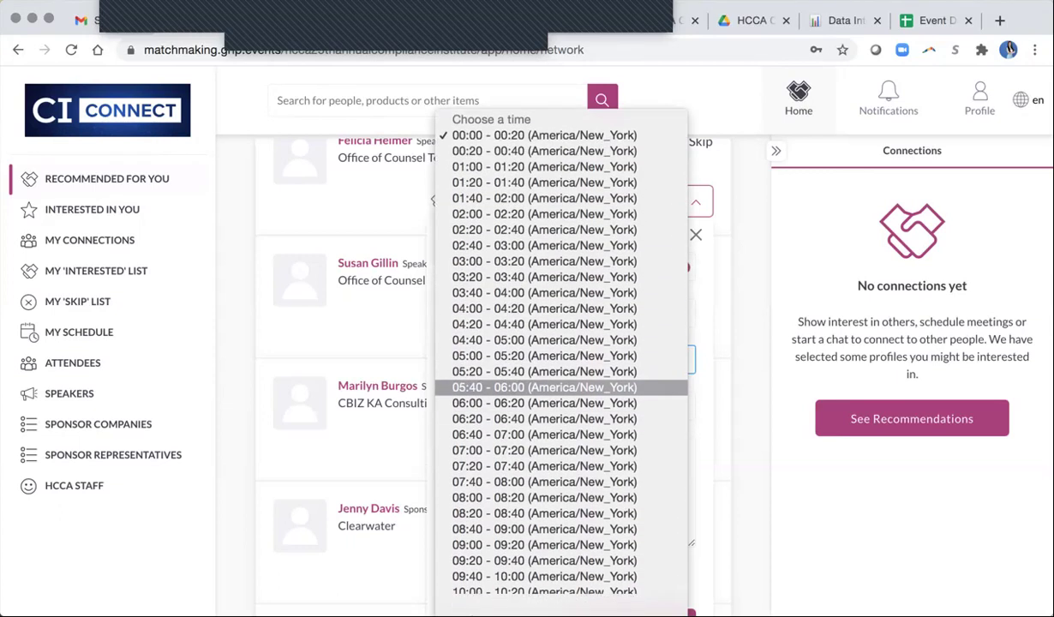
pyautogui.scroll(-10, 562, 403)
pyautogui.scroll(5, 561, 417)
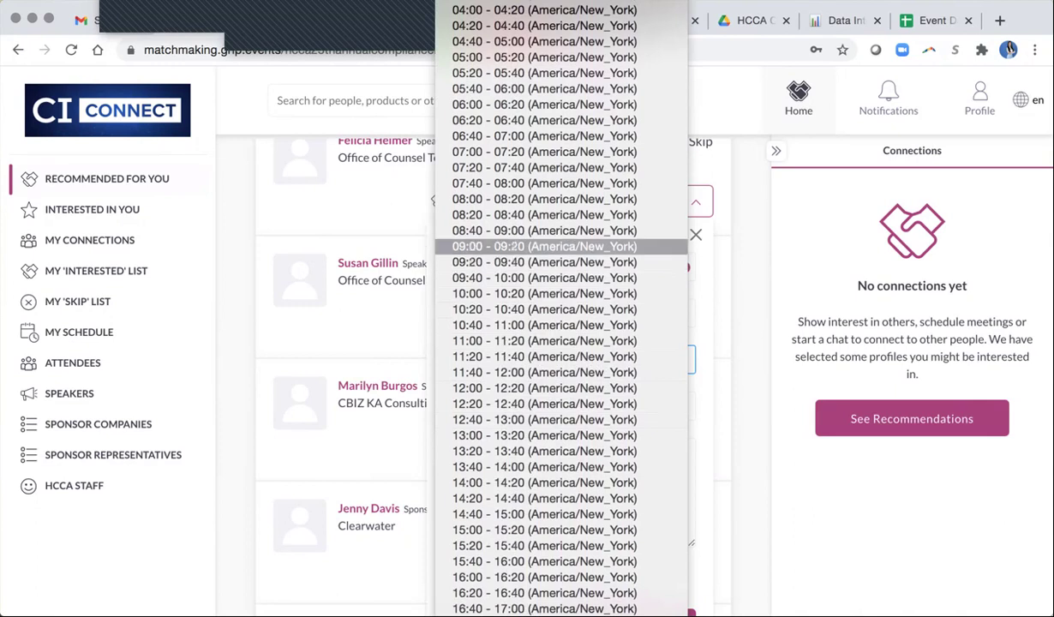
pyautogui.click(545, 247)
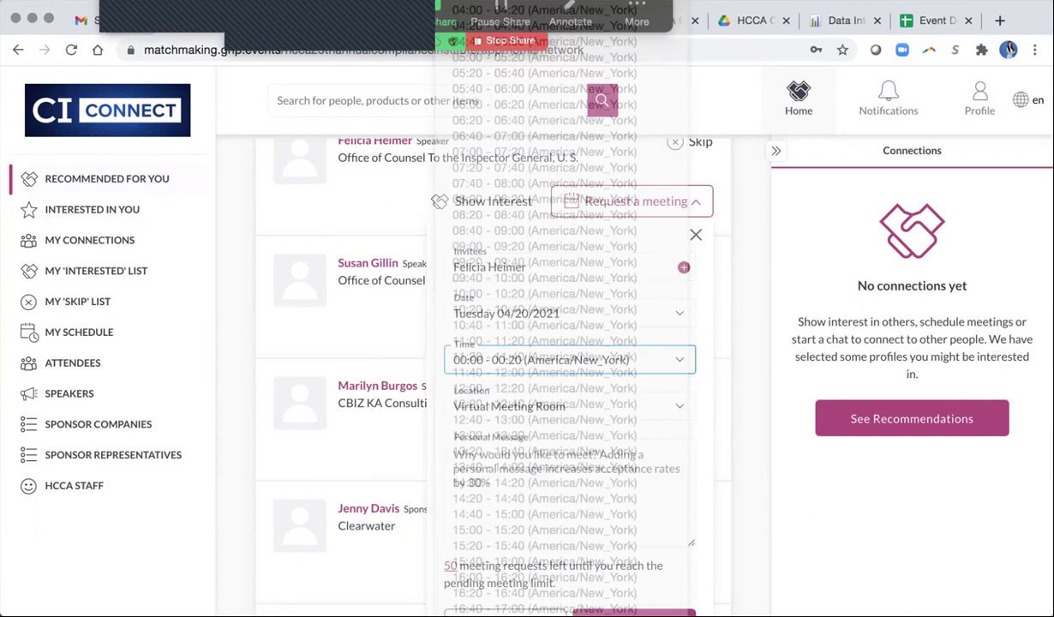
# Add the personal message "Would love to connect about your new product!" and send the meeting request
pyautogui.click(454, 455)
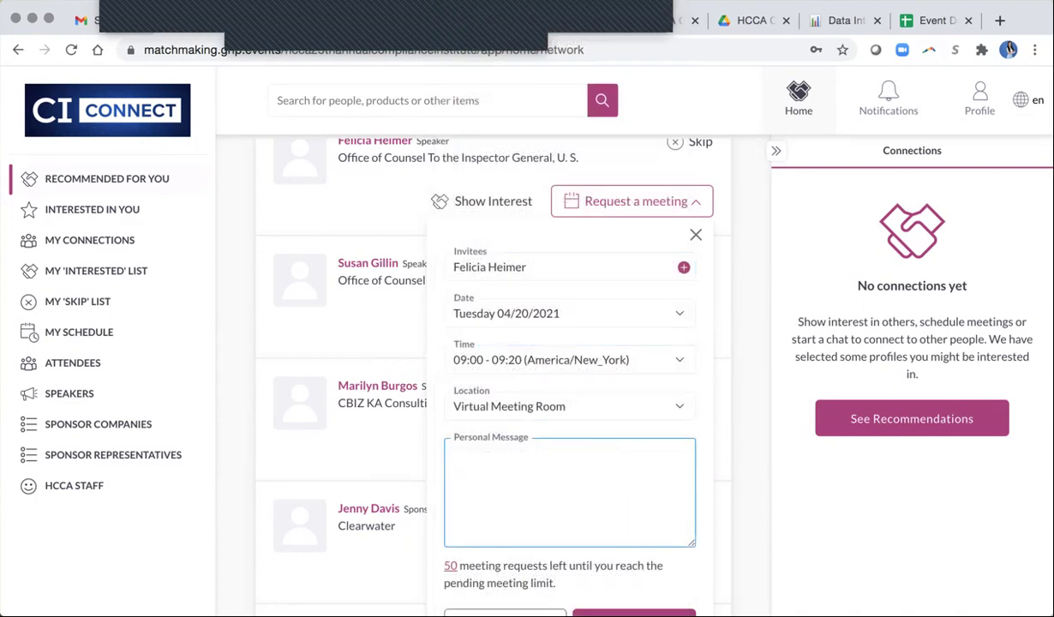
pyautogui.write('Would love to connect about ')
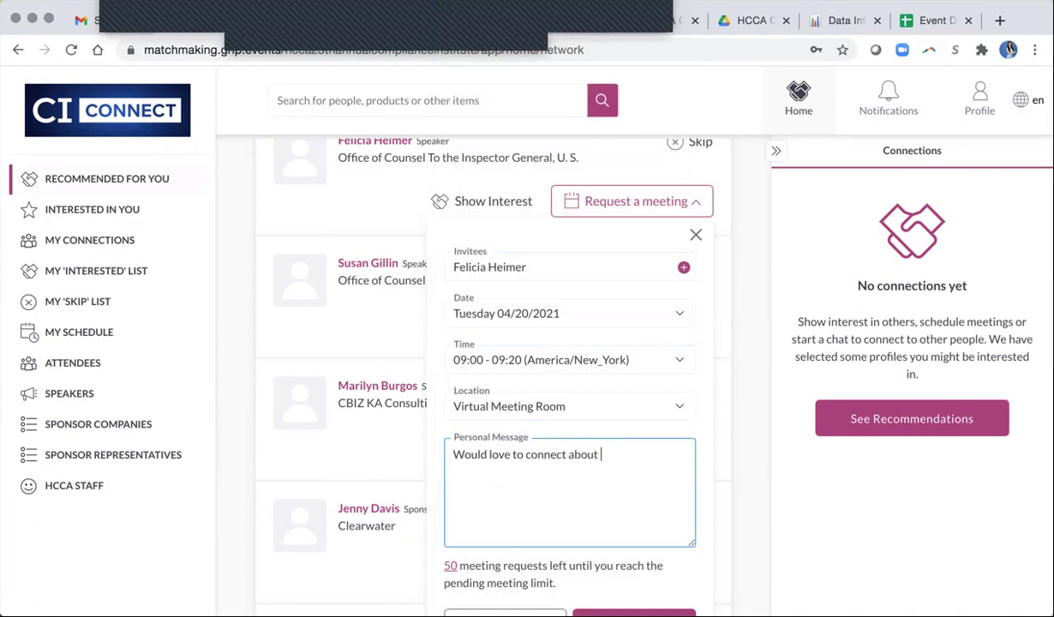
pyautogui.write('your new product!')
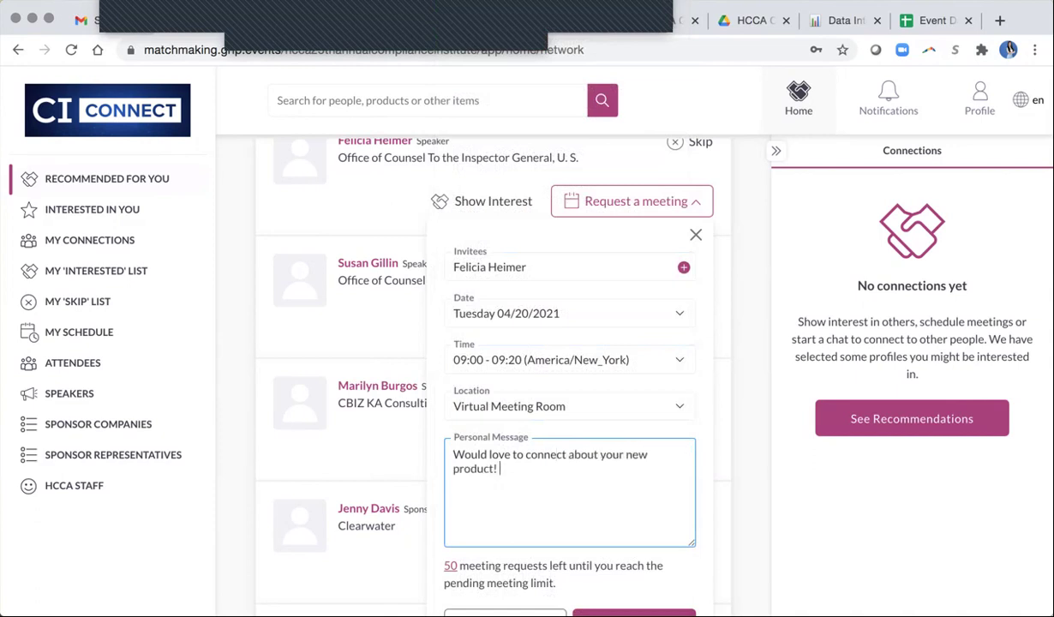
pyautogui.scroll(-3, 492, 360)
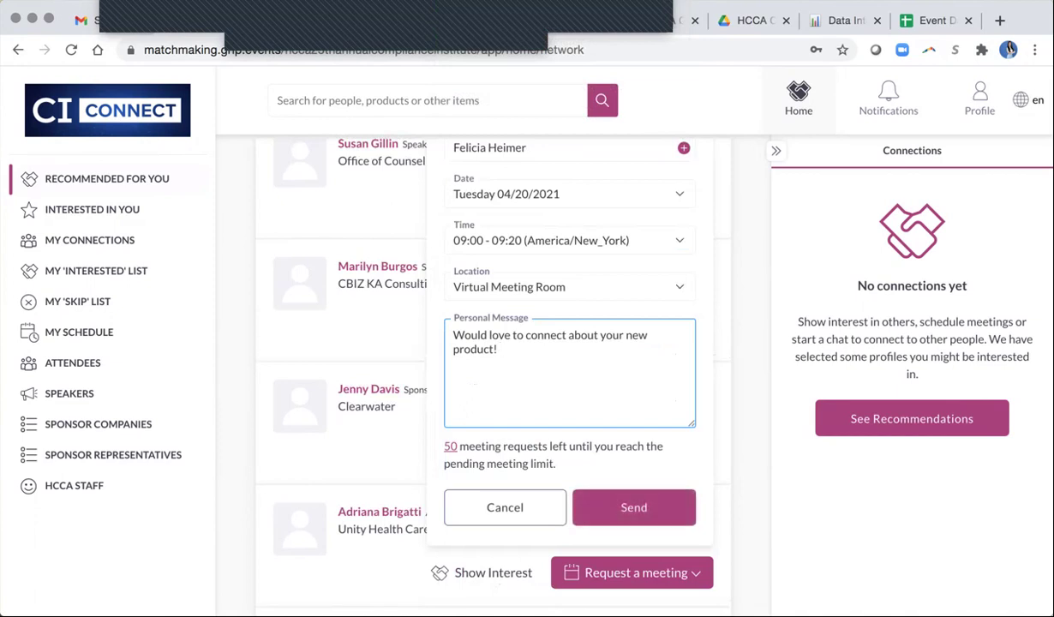
pyautogui.moveTo(888, 99)
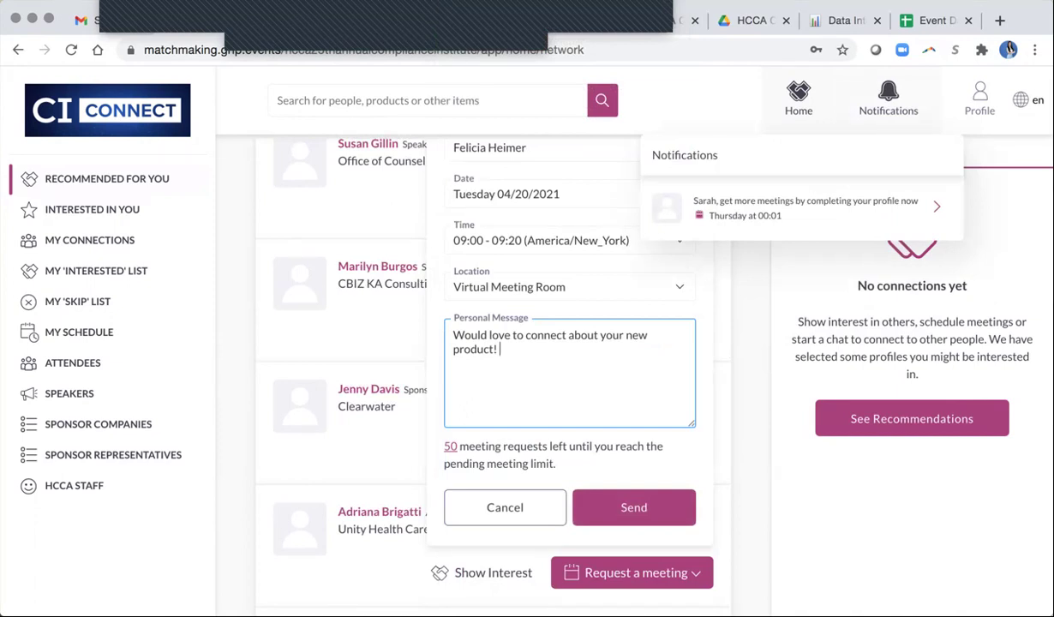
pyautogui.click(635, 507)
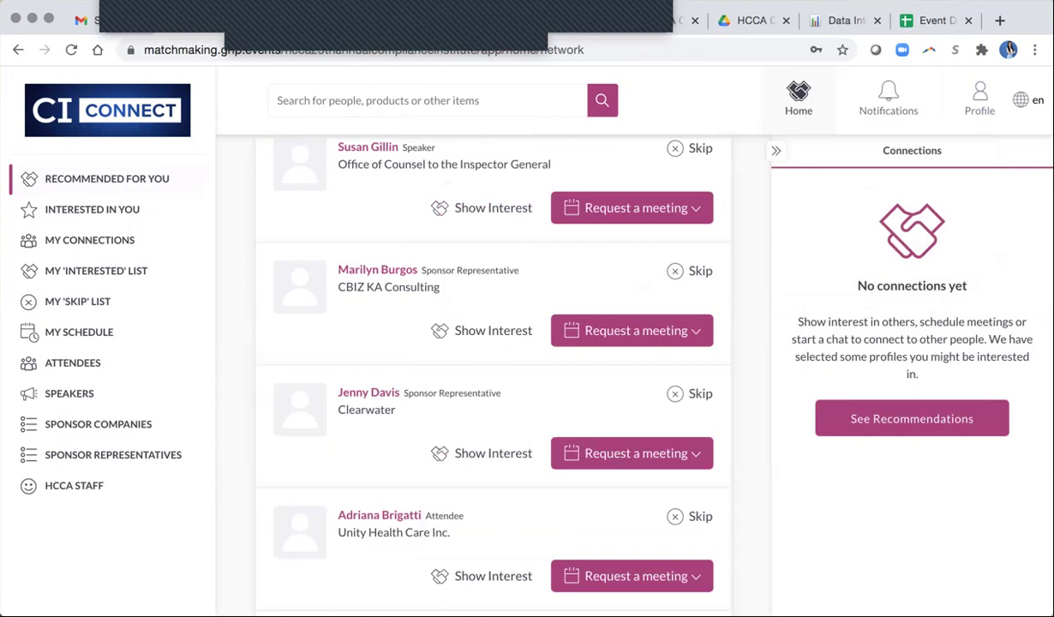
# Check the meeting request form for the CBIZ KA Consulting sponsor representative and close it without sending
pyautogui.scroll(1, 493, 377)
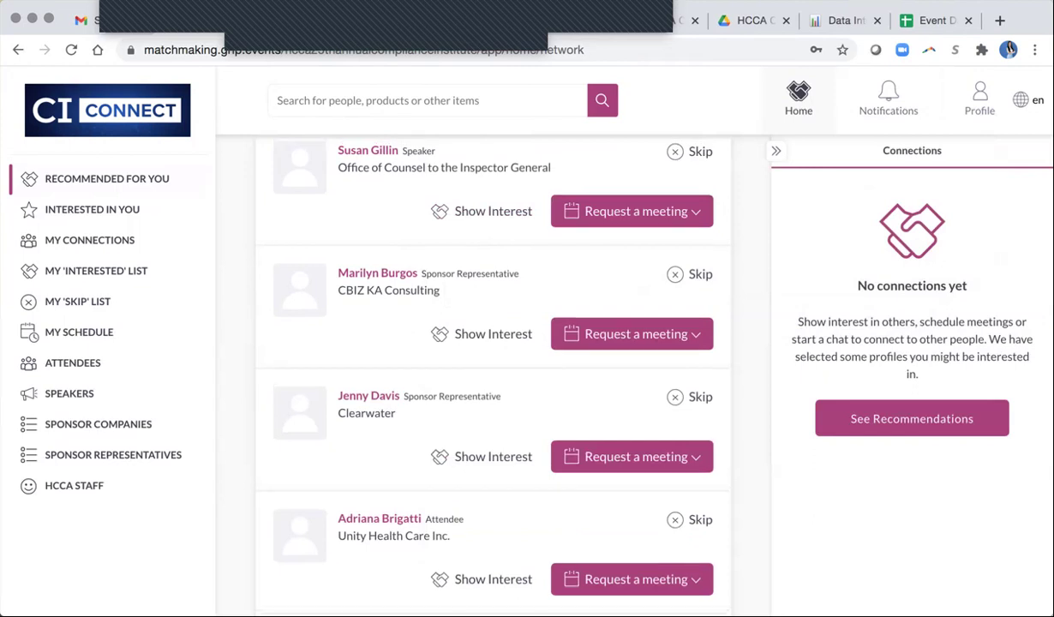
pyautogui.scroll(1, 493, 377)
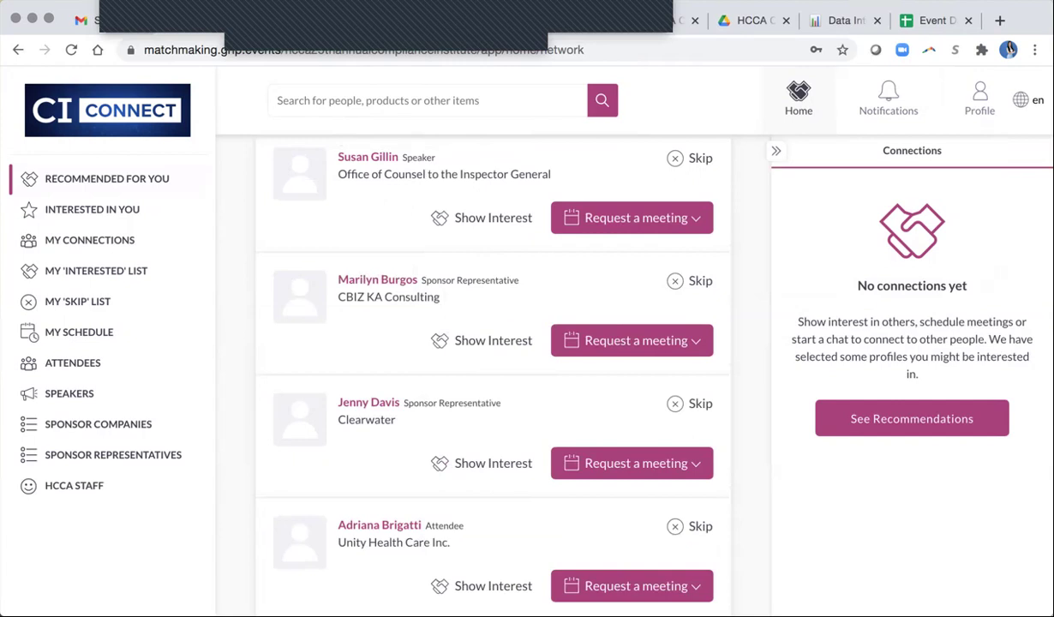
pyautogui.click(631, 340)
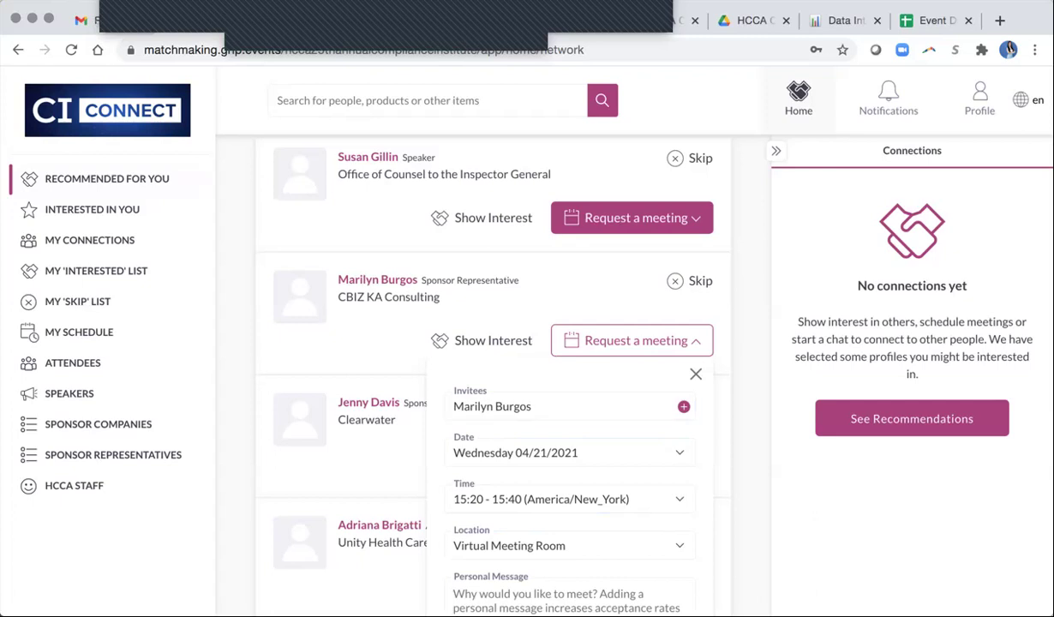
pyautogui.press('Escape')
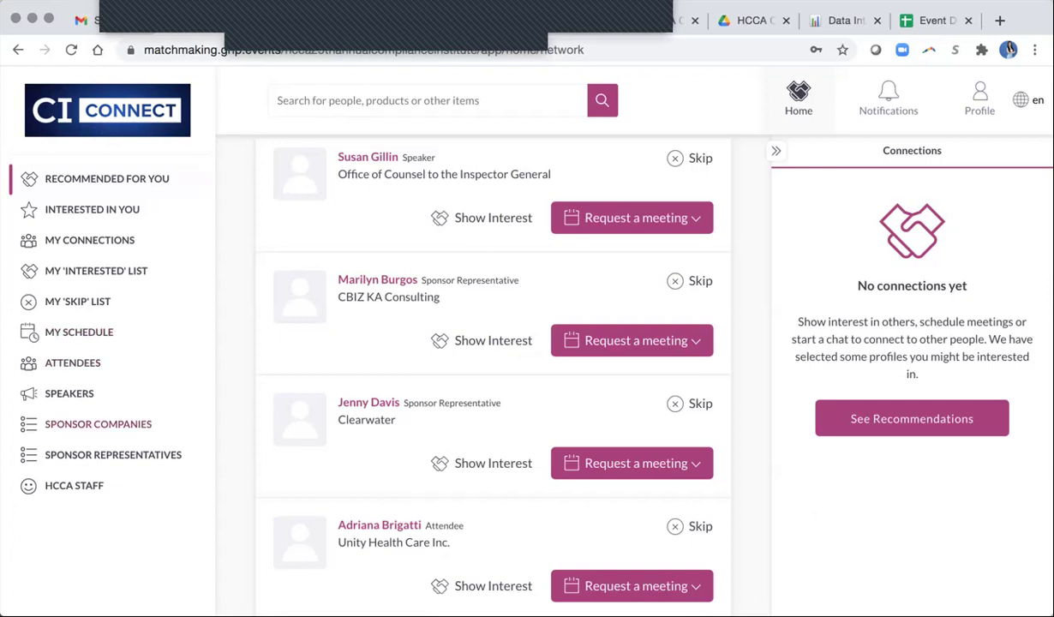
# Open the Sponsor Representatives list and browse its entries
pyautogui.click(113, 455)
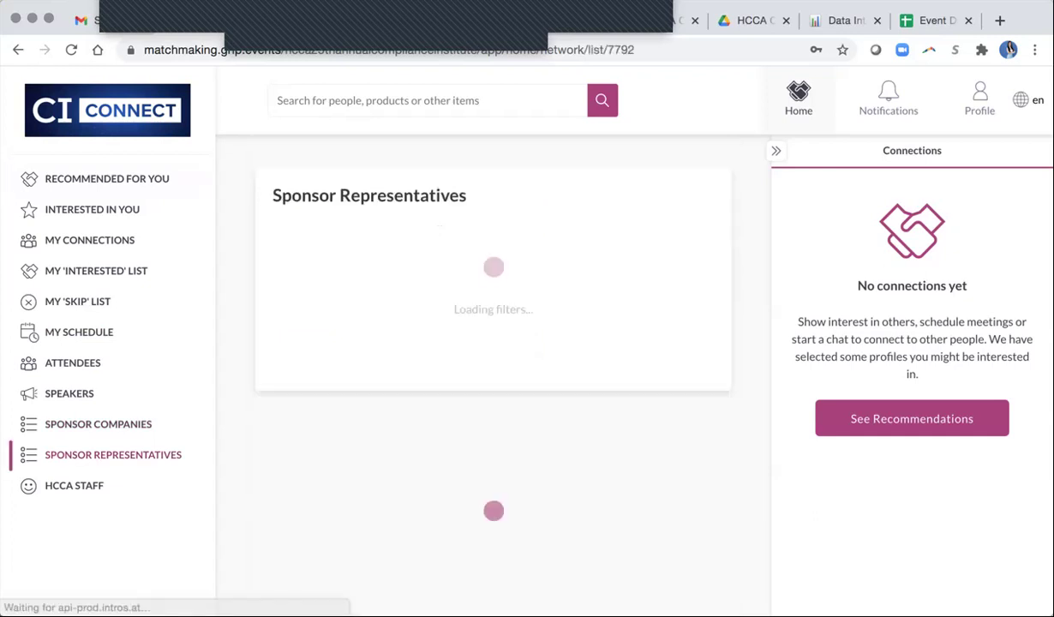
pyautogui.scroll(-3, 493, 385)
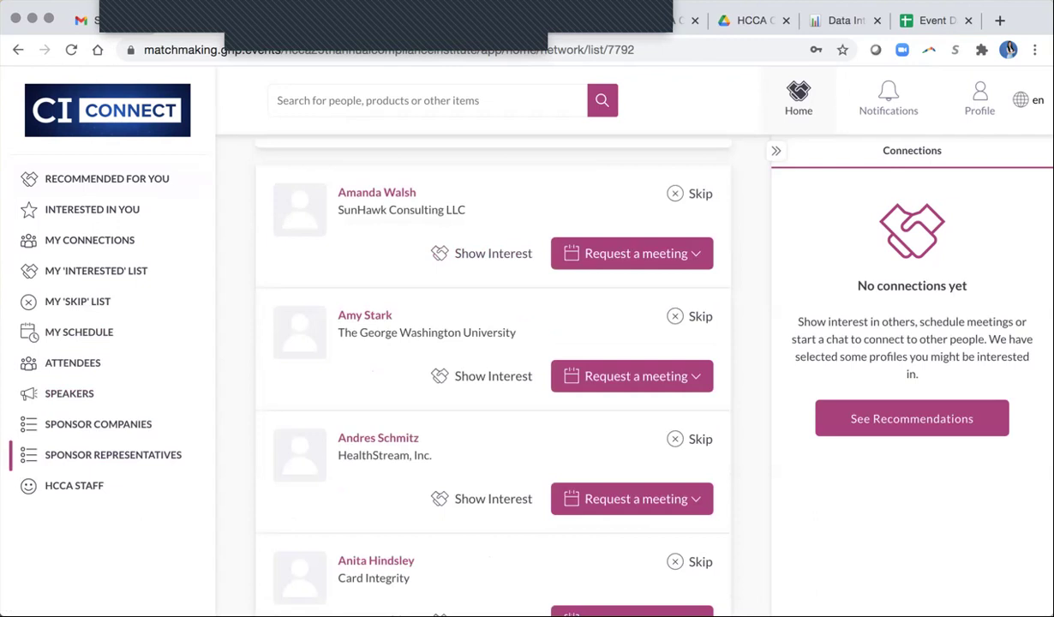
pyautogui.scroll(-1, 493, 368)
pyautogui.scroll(-7, 493, 369)
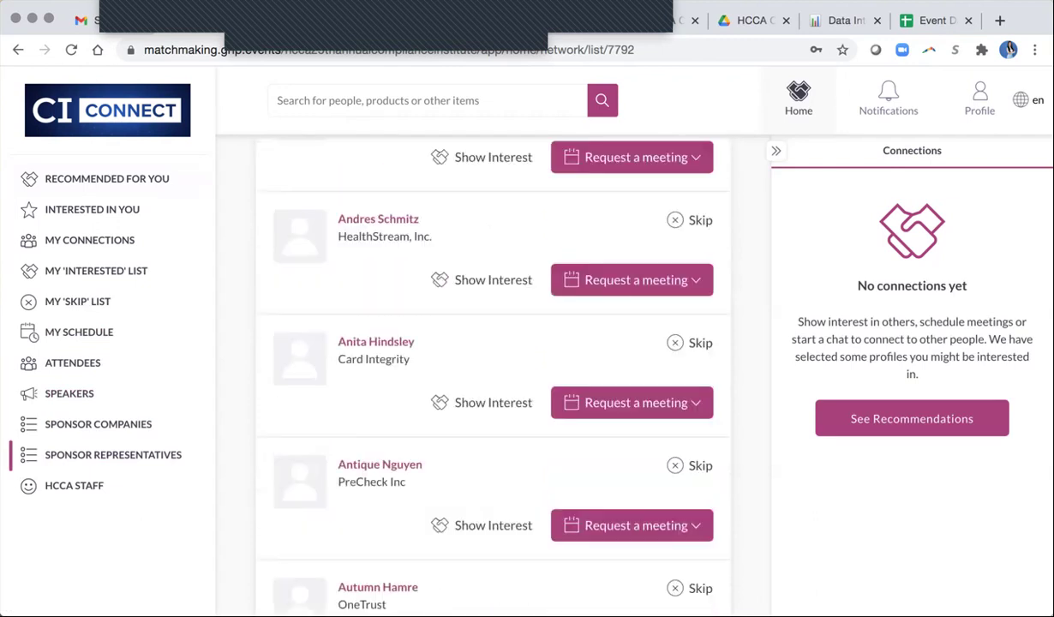
pyautogui.scroll(11, 634, 382)
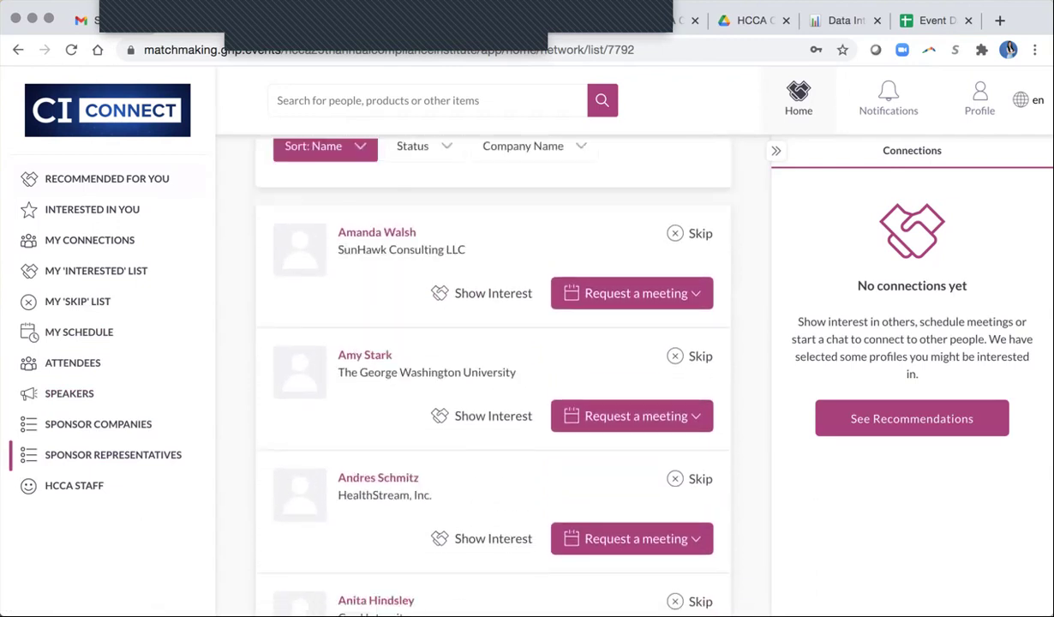
pyautogui.scroll(-2, 635, 486)
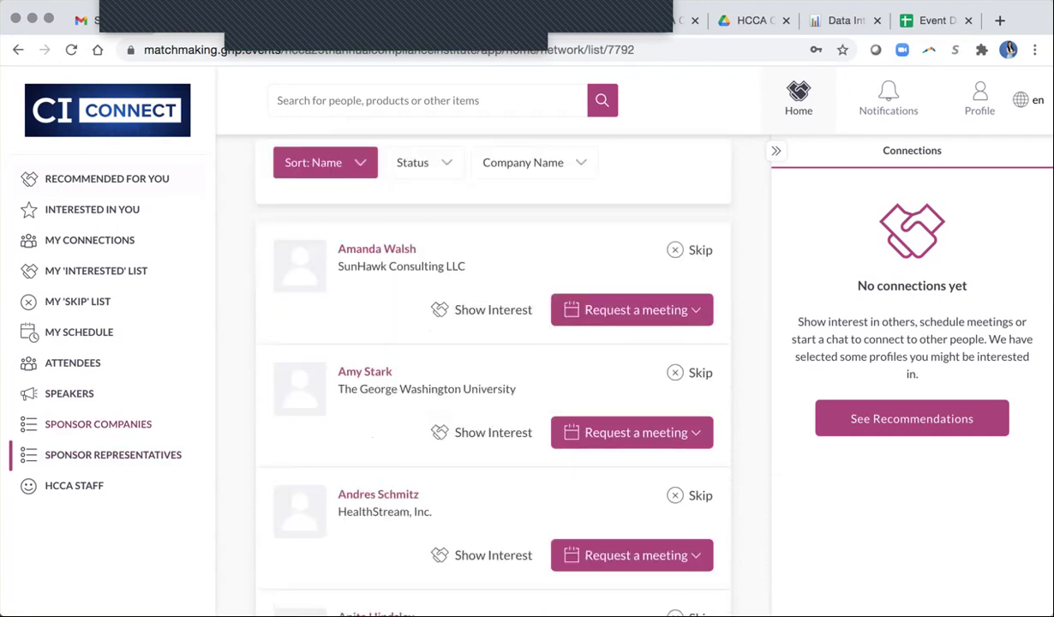
# View the Ankura Consulting Group, LLC profile from the Sponsor Companies list and return to that list
pyautogui.click(98, 423)
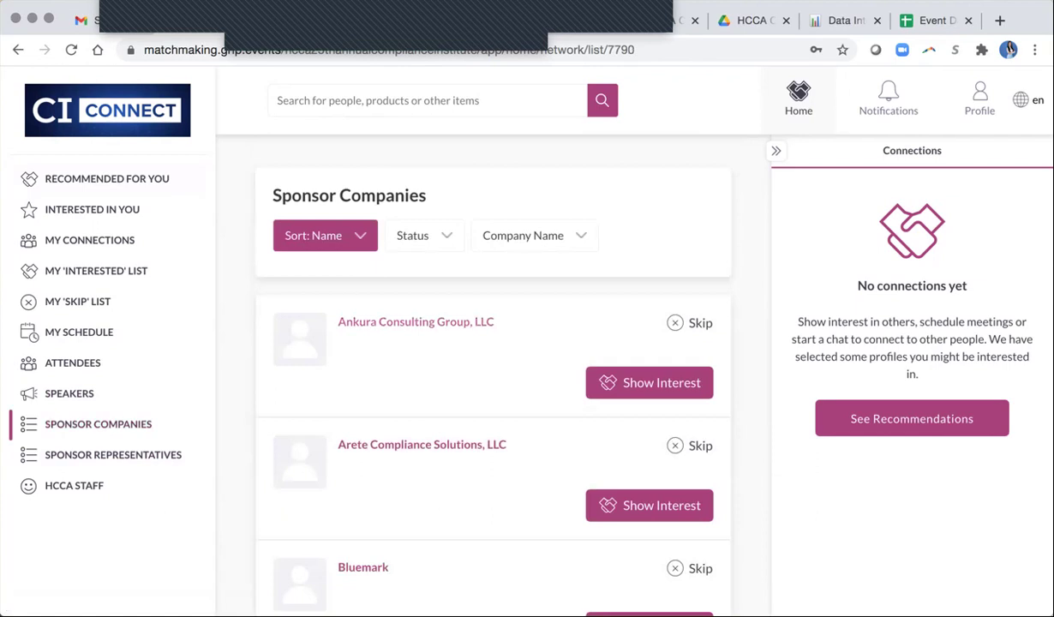
pyautogui.click(416, 321)
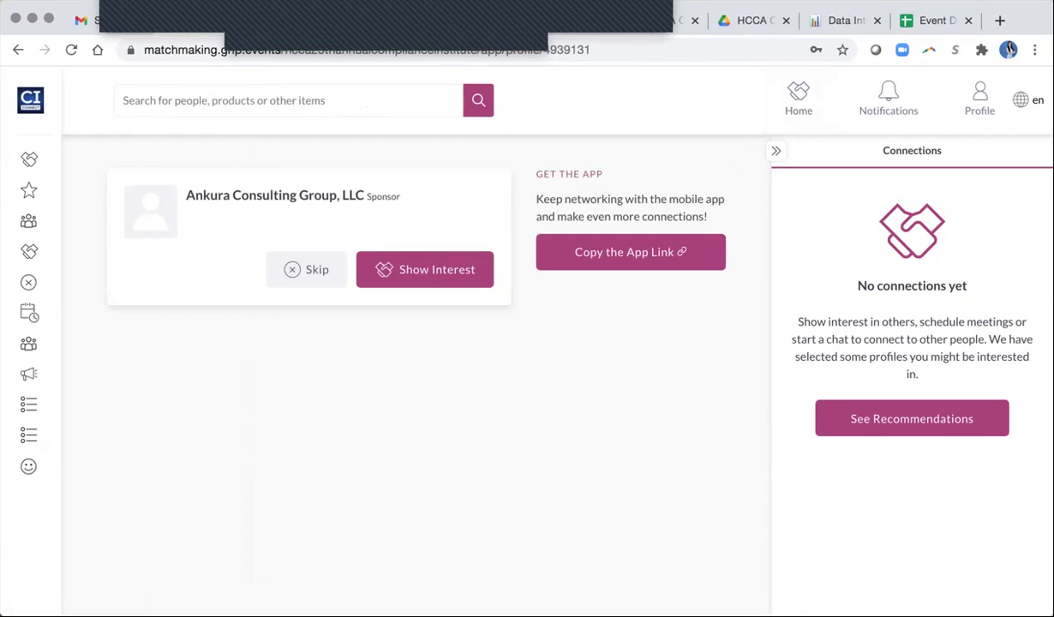
pyautogui.click(28, 404)
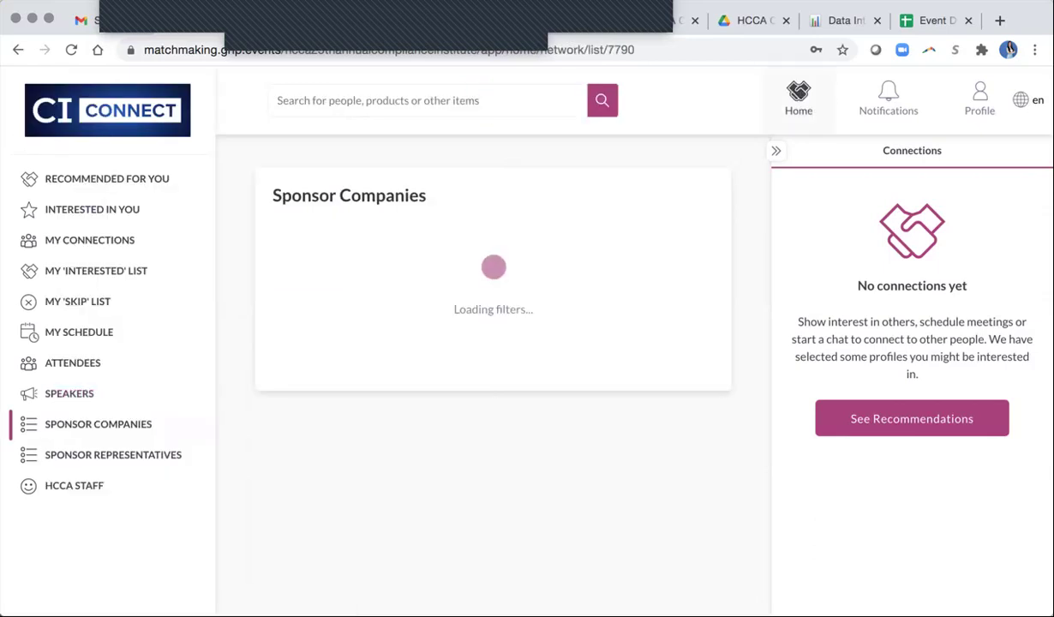
# Open the Carnahan Group sponsor profile and review its representatives and meeting request form
pyautogui.scroll(-3, 493, 365)
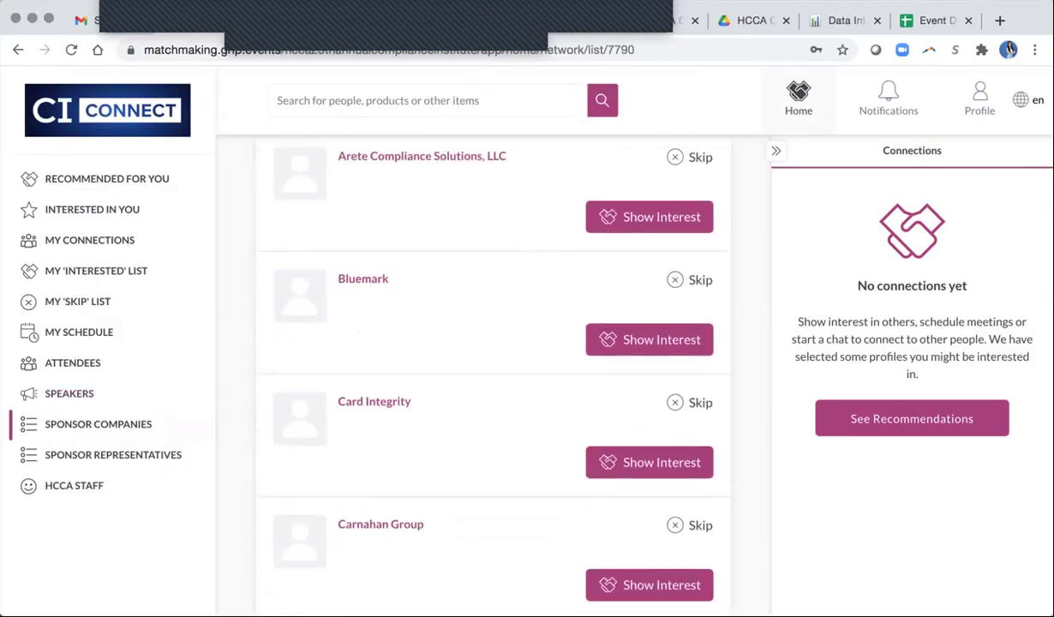
pyautogui.scroll(-2, 493, 364)
pyautogui.click(380, 375)
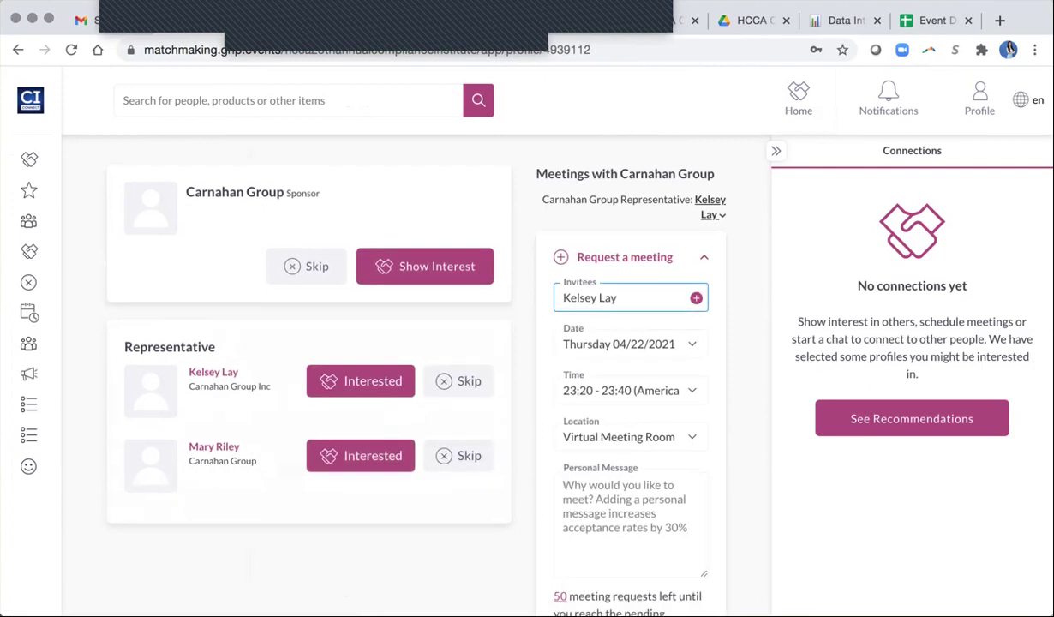
pyautogui.scroll(-3, 630, 301)
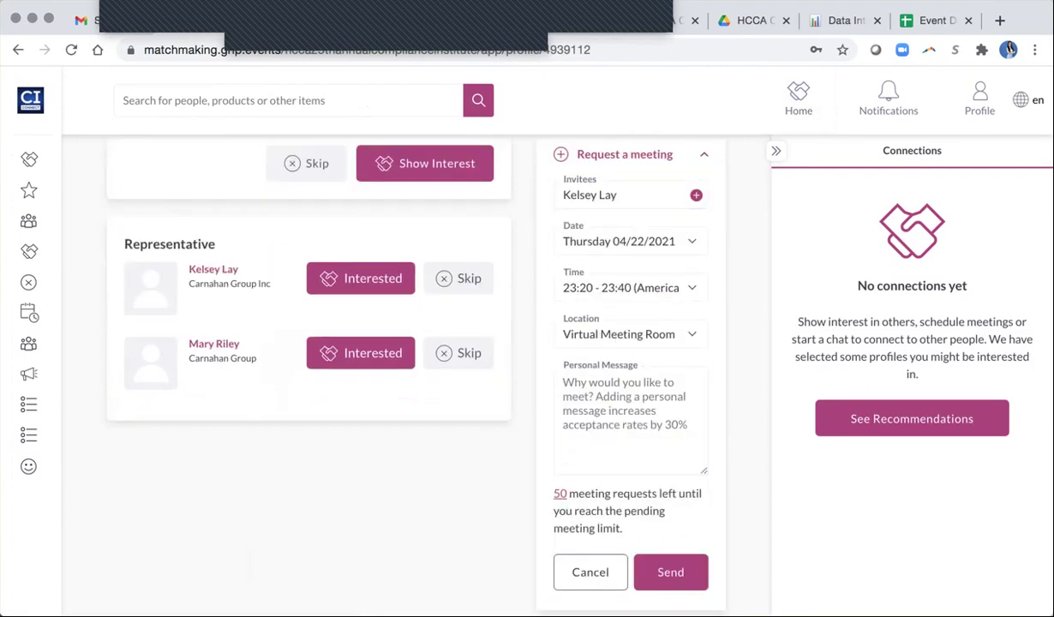
pyautogui.scroll(2, 412, 343)
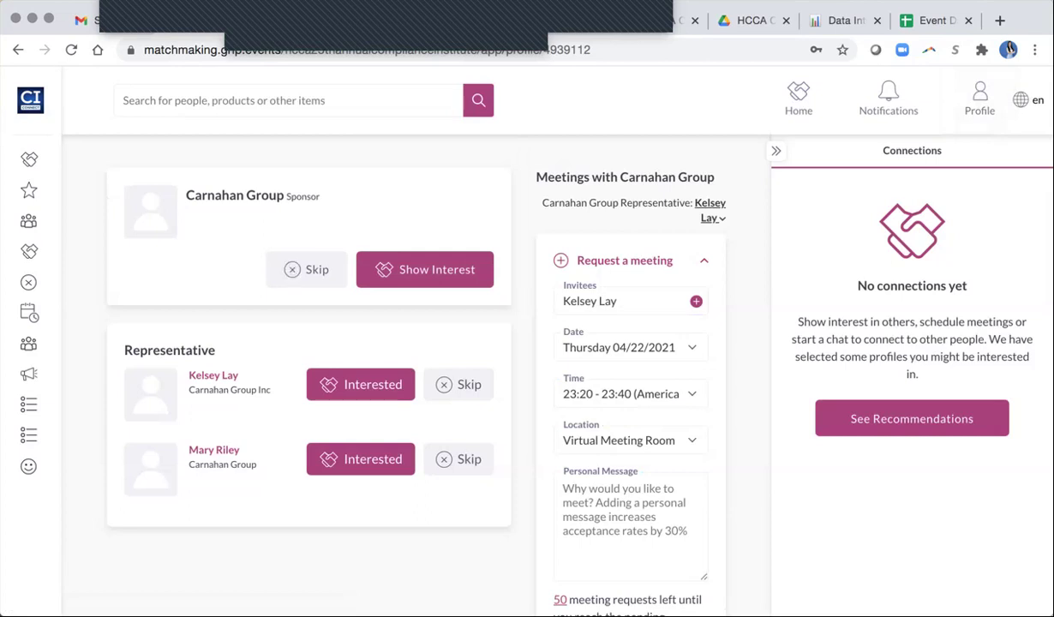
pyautogui.scroll(-2, 411, 369)
pyautogui.scroll(2, 411, 369)
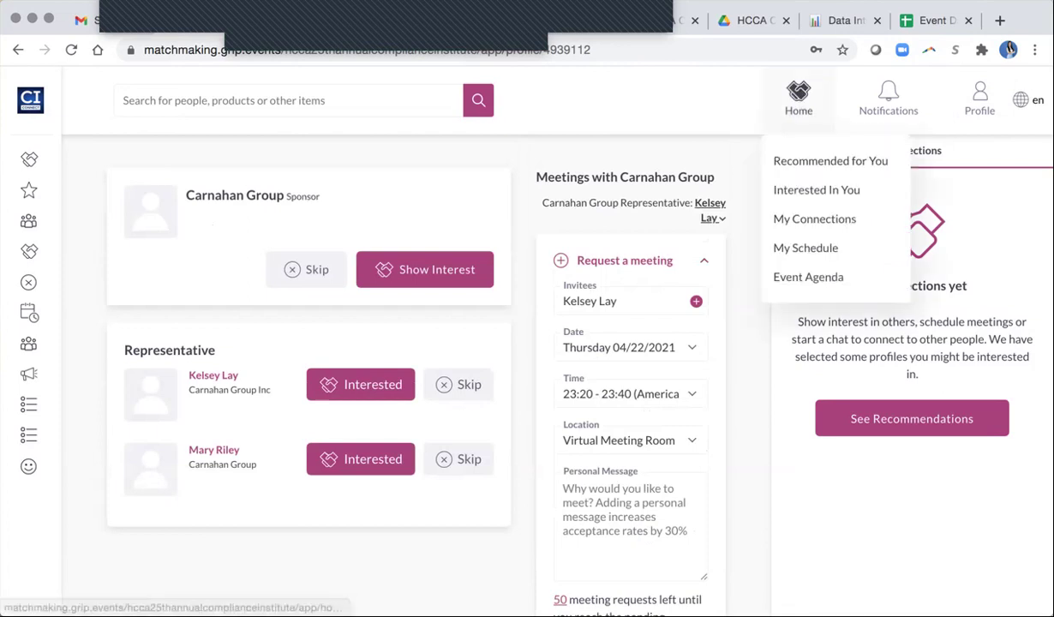
# Return to the event home page and look over its networking sections
pyautogui.click(799, 96)
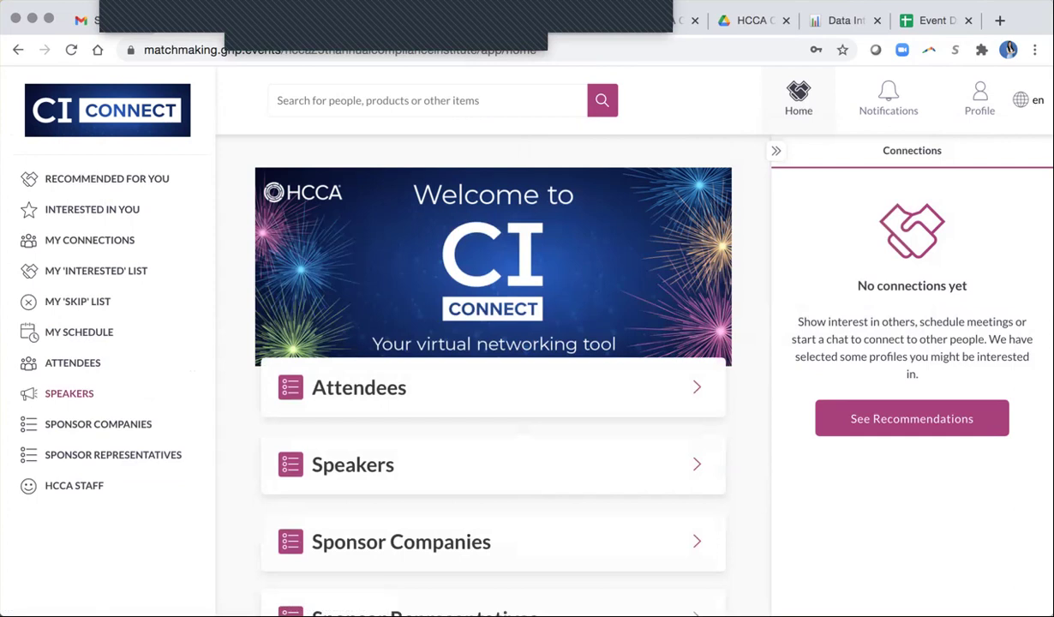
pyautogui.scroll(-3, 493, 369)
pyautogui.scroll(3, 493, 343)
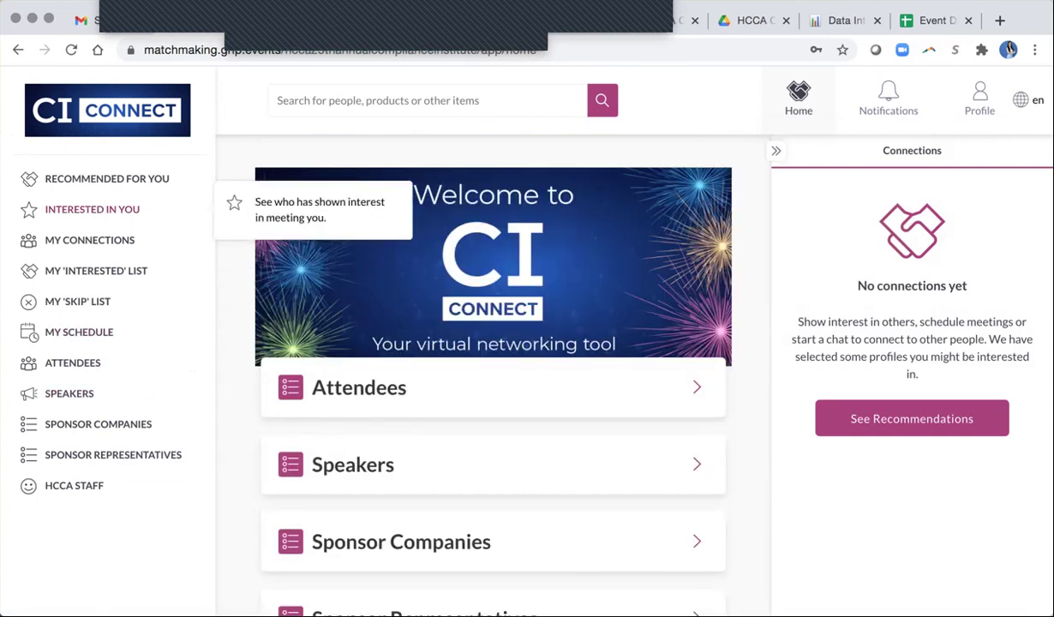